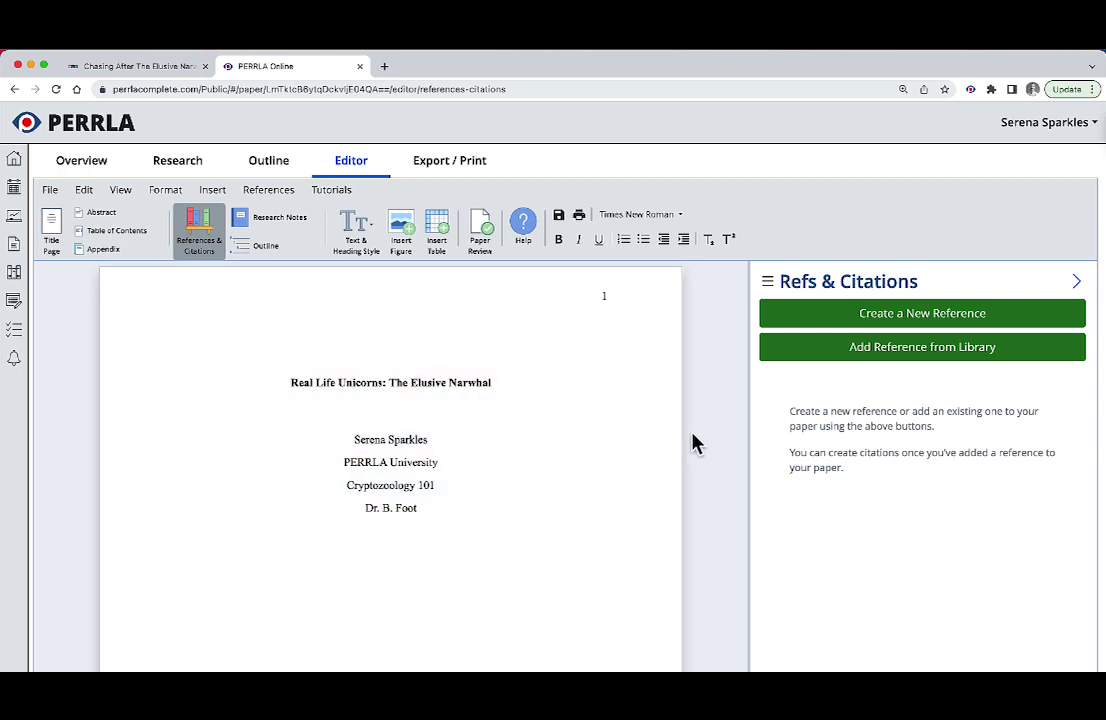
Switch to the NPR article "Chasing After The Elusive Narwhal" and start a new PERRLA extension reference from the current page
{"action": "left_click", "coordinate": [150, 66]}
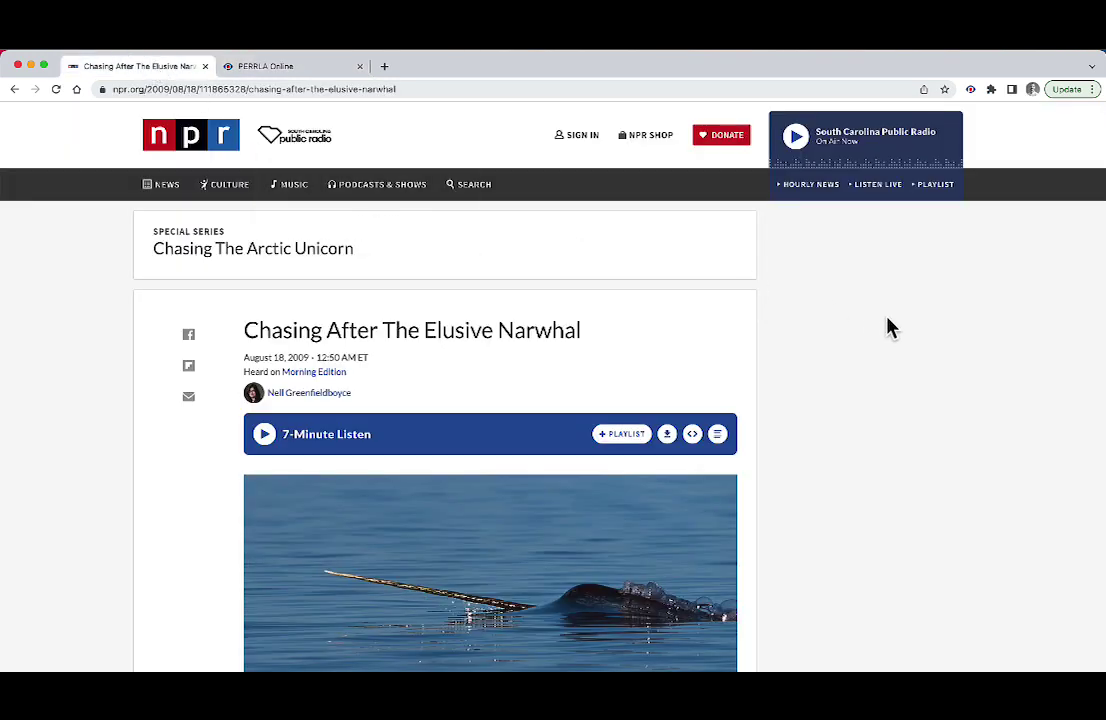
{"action": "scroll", "coordinate": [890, 328], "scroll_direction": "down", "scroll_amount": 3}
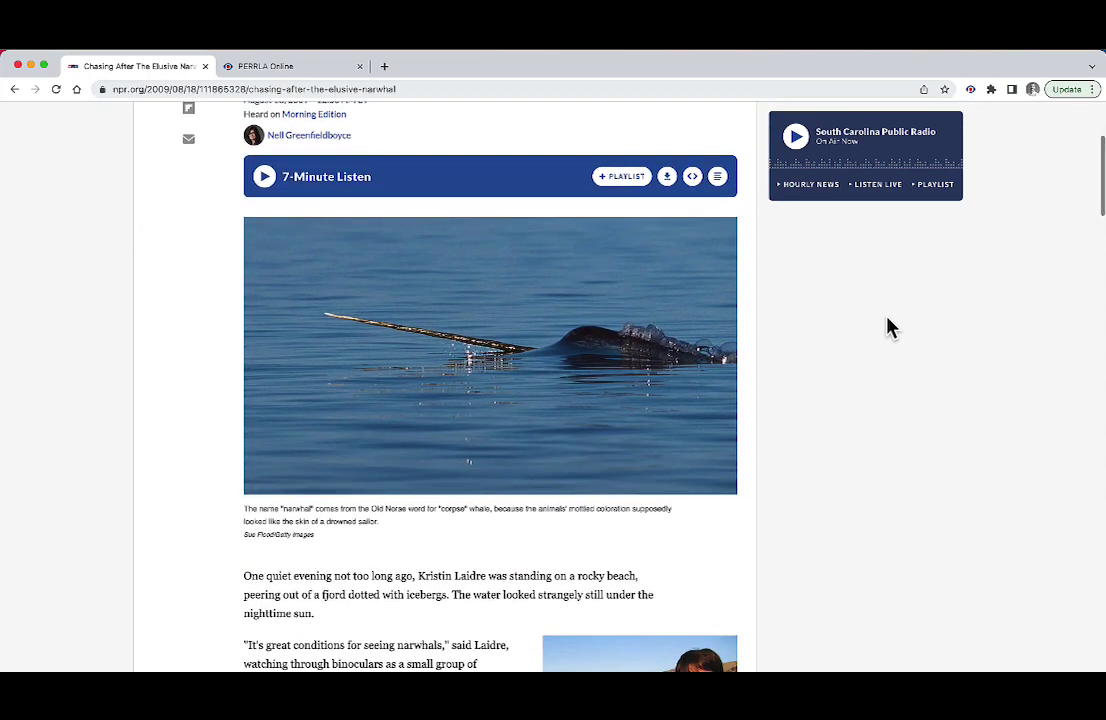
{"action": "scroll", "coordinate": [890, 328], "scroll_direction": "down", "scroll_amount": 1}
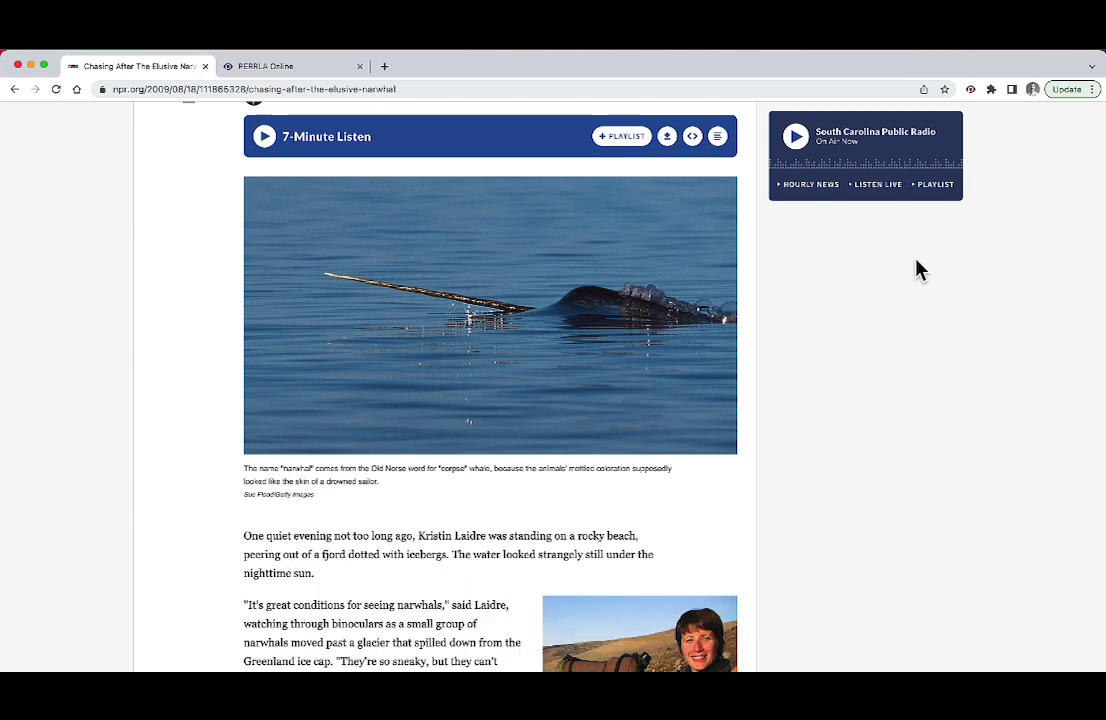
{"action": "left_click", "coordinate": [970, 90]}
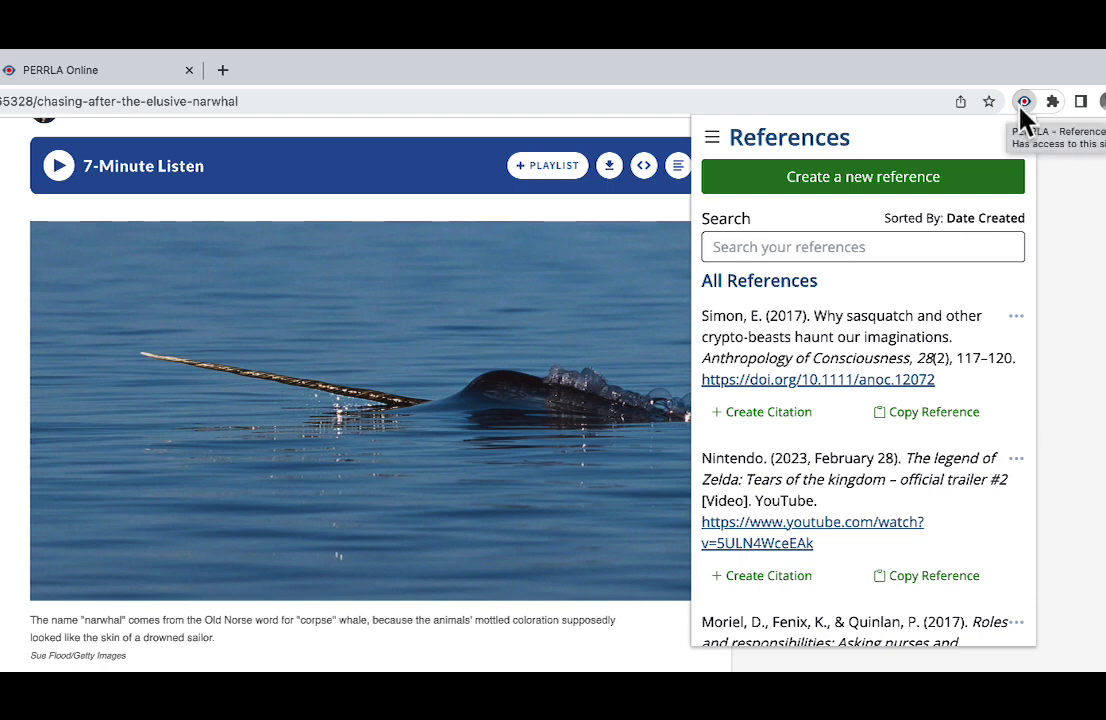
{"action": "left_click", "coordinate": [835, 197]}
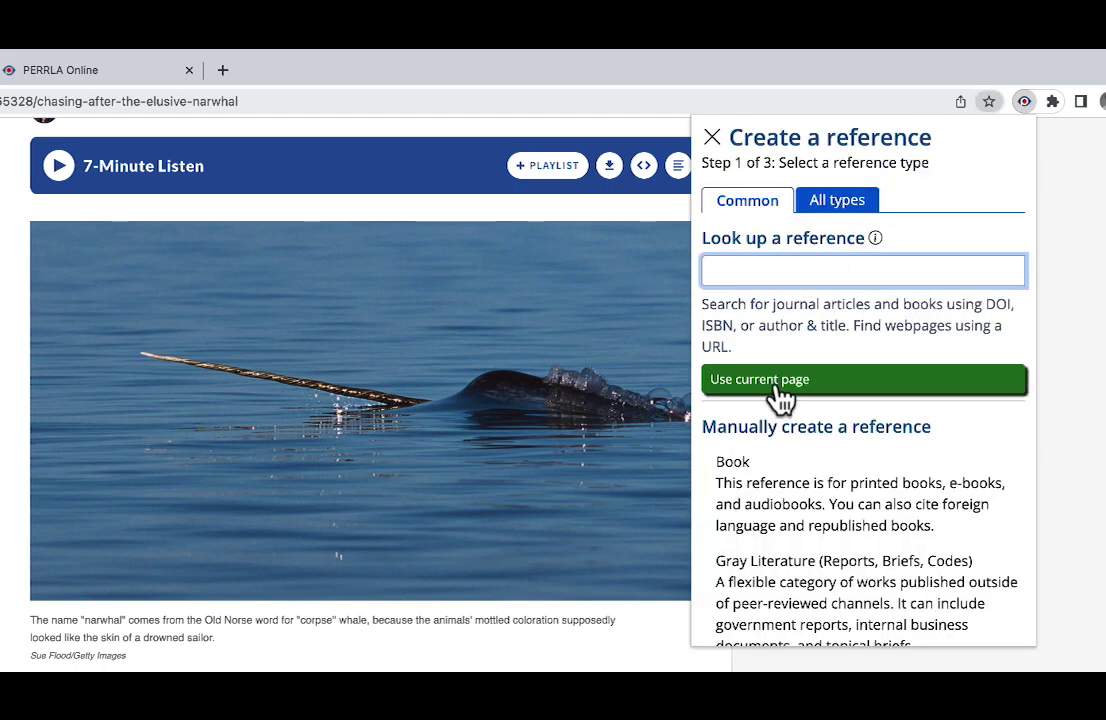
{"action": "left_click", "coordinate": [779, 392]}
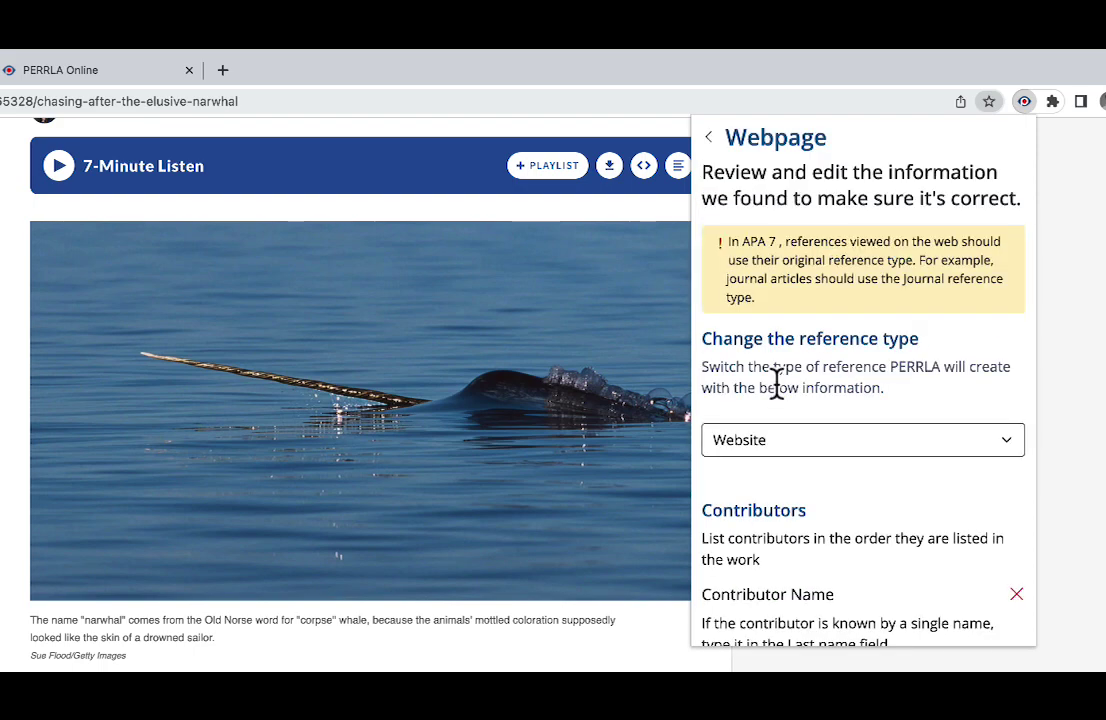
Review the prefilled webpage reference details and create the reference, leaving the optional description and tags empty
{"action": "scroll", "coordinate": [776, 385], "scroll_direction": "down", "scroll_amount": 5}
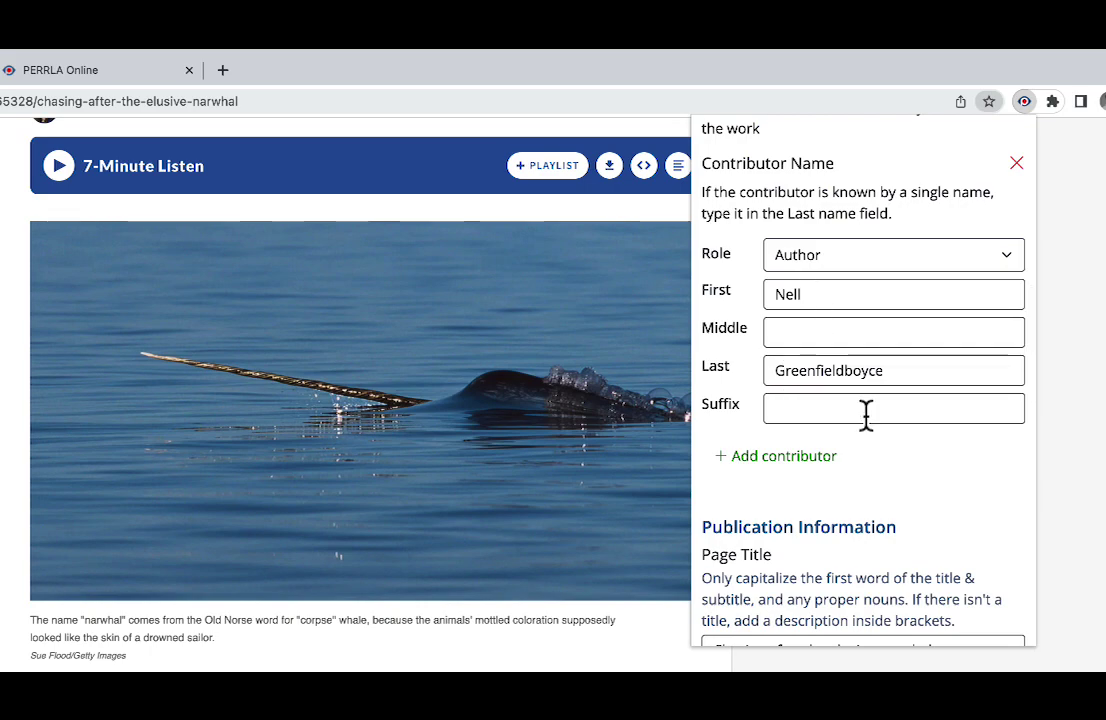
{"action": "scroll", "coordinate": [866, 415], "scroll_direction": "down", "scroll_amount": 3}
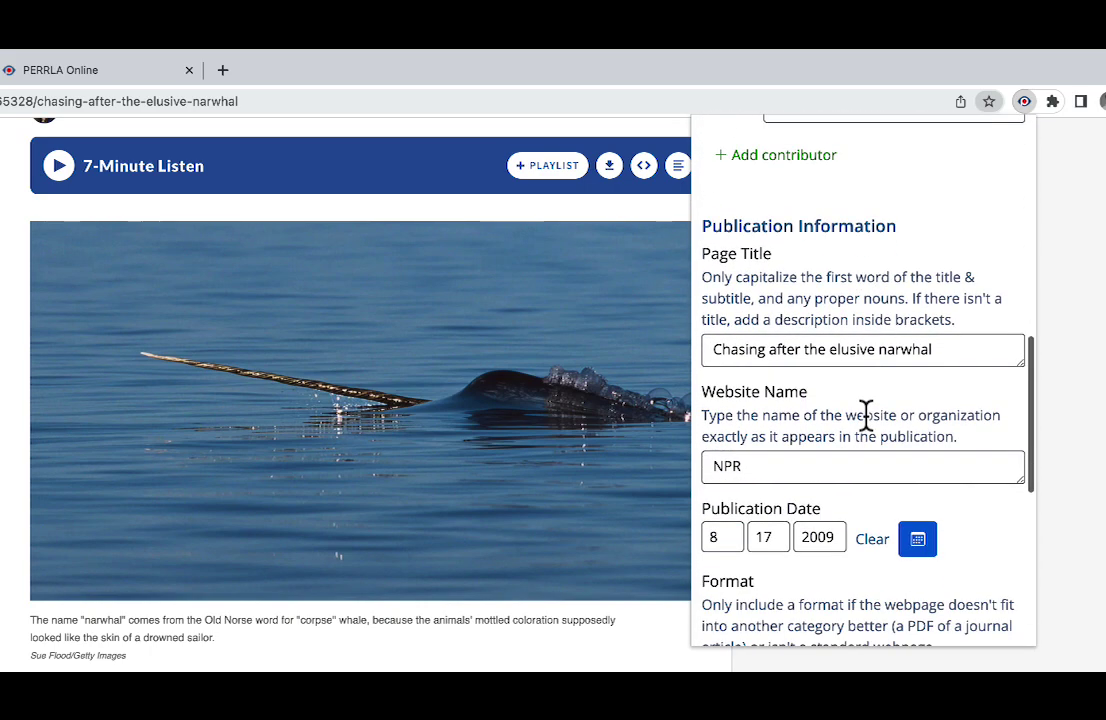
{"action": "scroll", "coordinate": [866, 415], "scroll_direction": "down", "scroll_amount": 5}
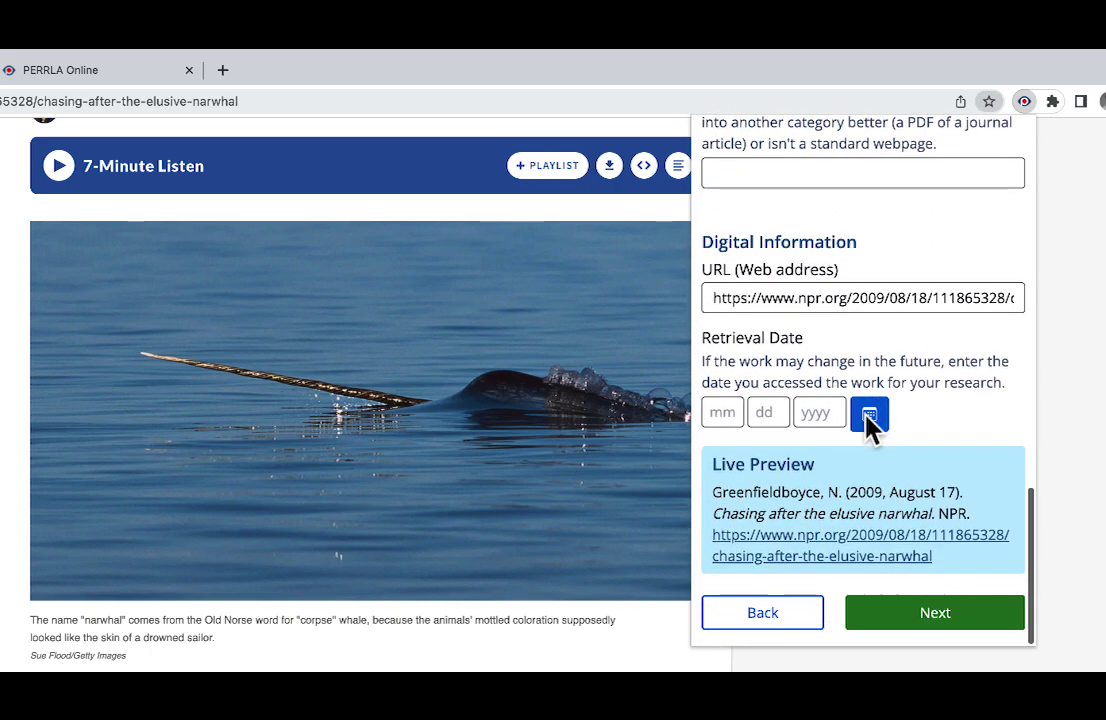
{"action": "left_click", "coordinate": [924, 634]}
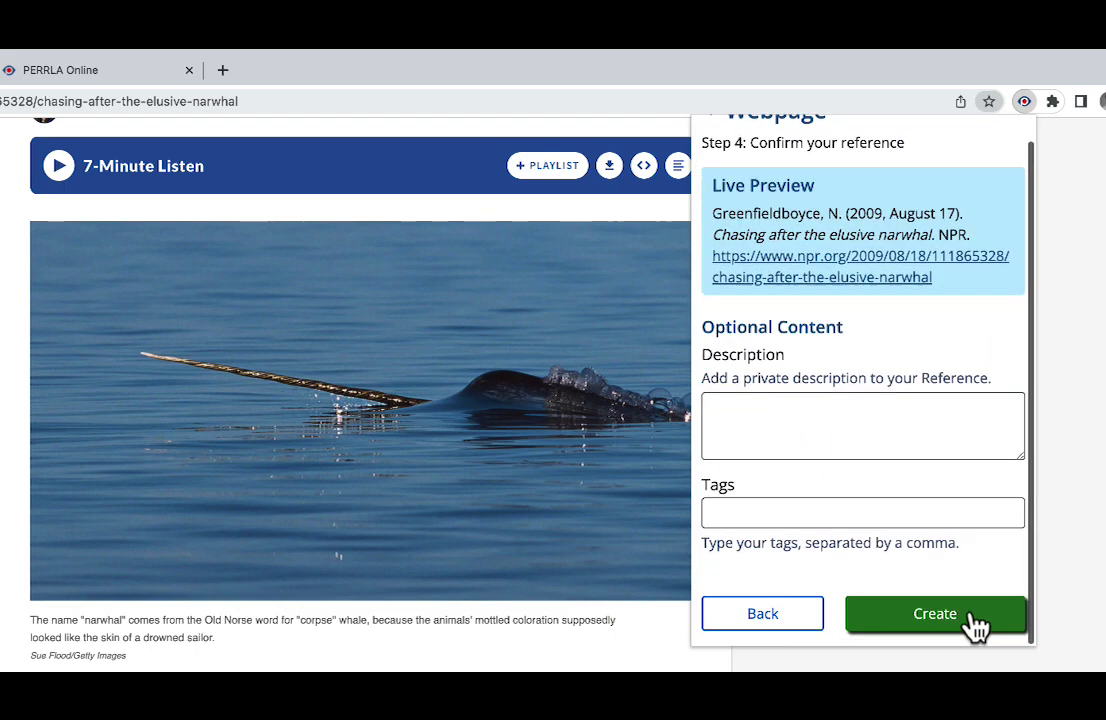
{"action": "left_click", "coordinate": [935, 614]}
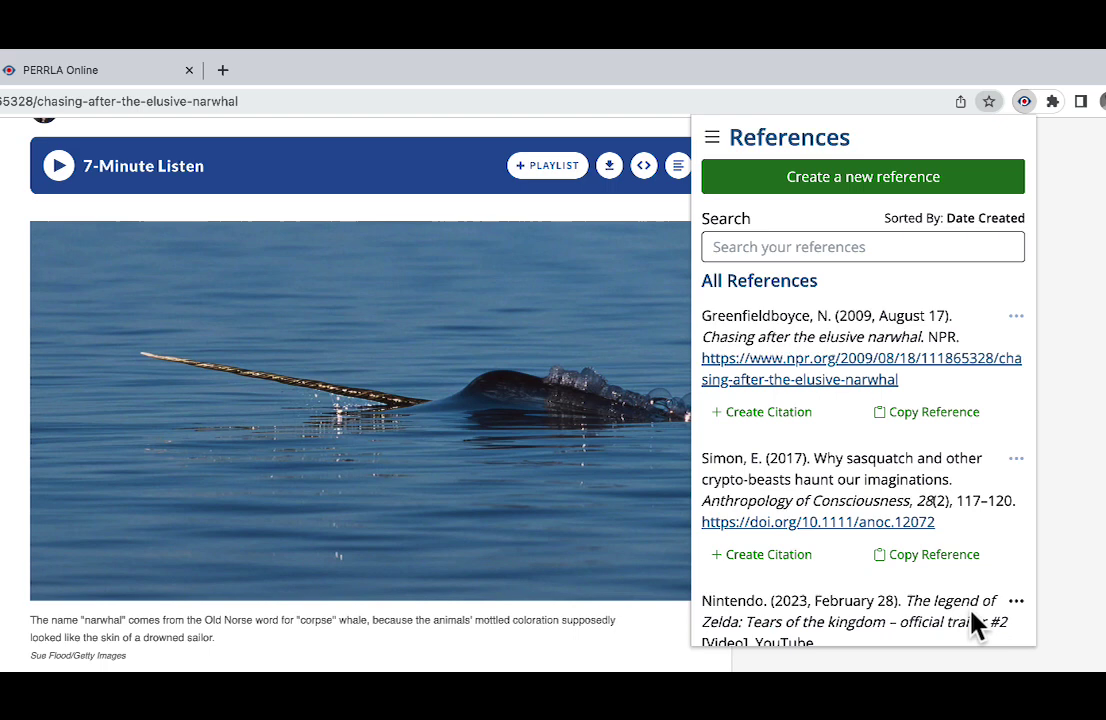
Switch the extension from references and citations to Research Notes, and return to the article
{"action": "left_click", "coordinate": [712, 140]}
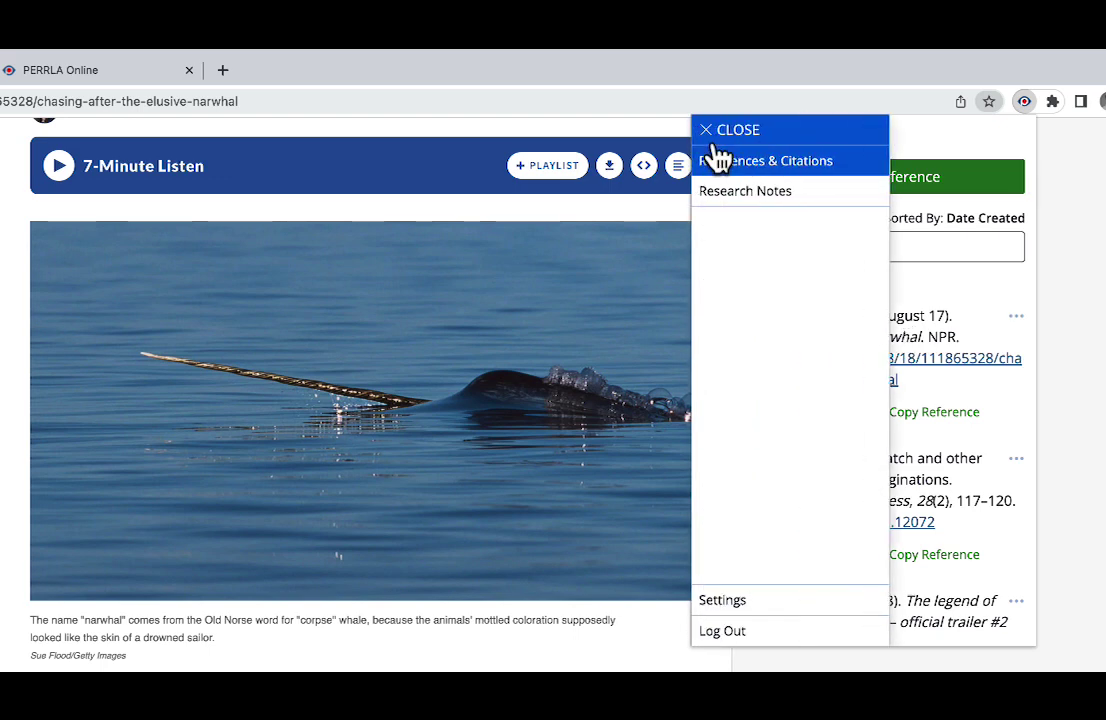
{"action": "left_click", "coordinate": [743, 193]}
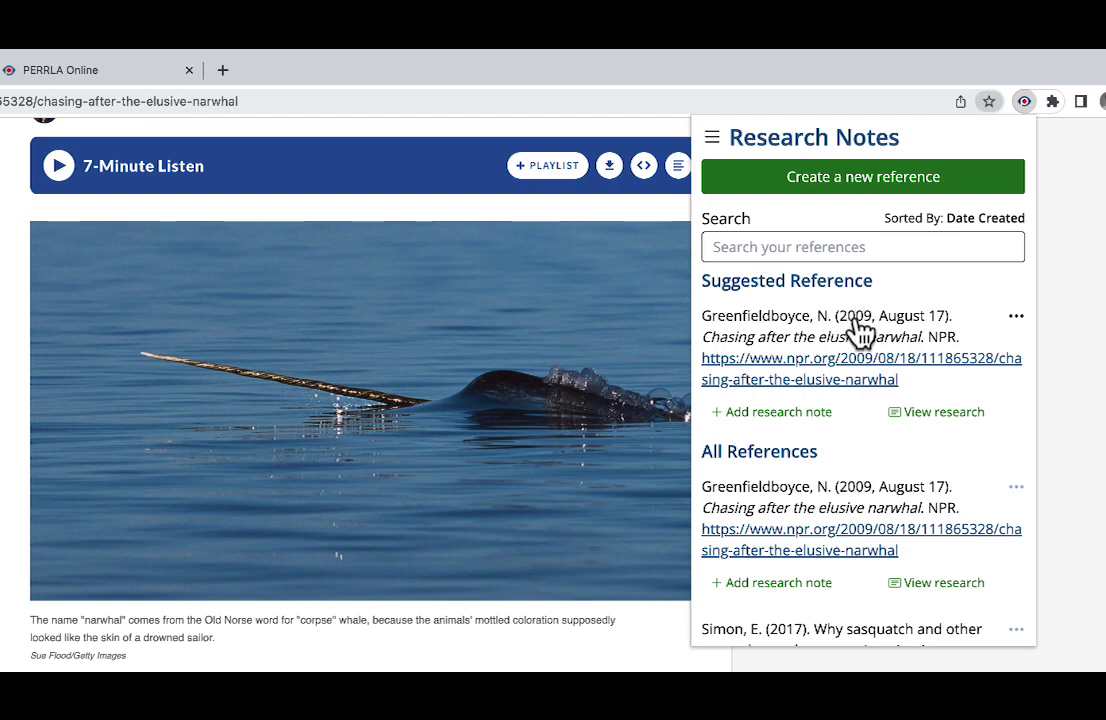
{"action": "key", "text": "Escape"}
Save the article paragraph beginning "It's great conditions for seeing narwhals" as a research note under the suggested narwhal reference
{"action": "scroll", "coordinate": [367, 400], "scroll_direction": "down", "scroll_amount": 3}
{"action": "scroll", "coordinate": [367, 400], "scroll_direction": "down", "scroll_amount": 1}
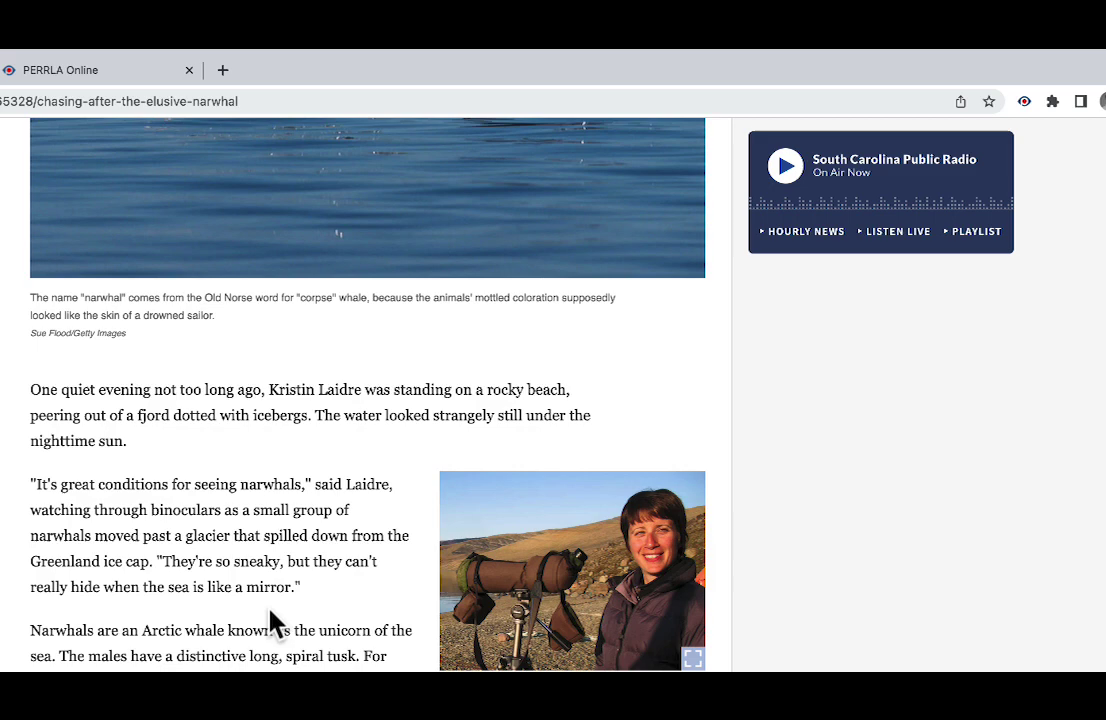
{"action": "left_click_drag", "start_coordinate": [31, 484], "coordinate": [298, 587]}
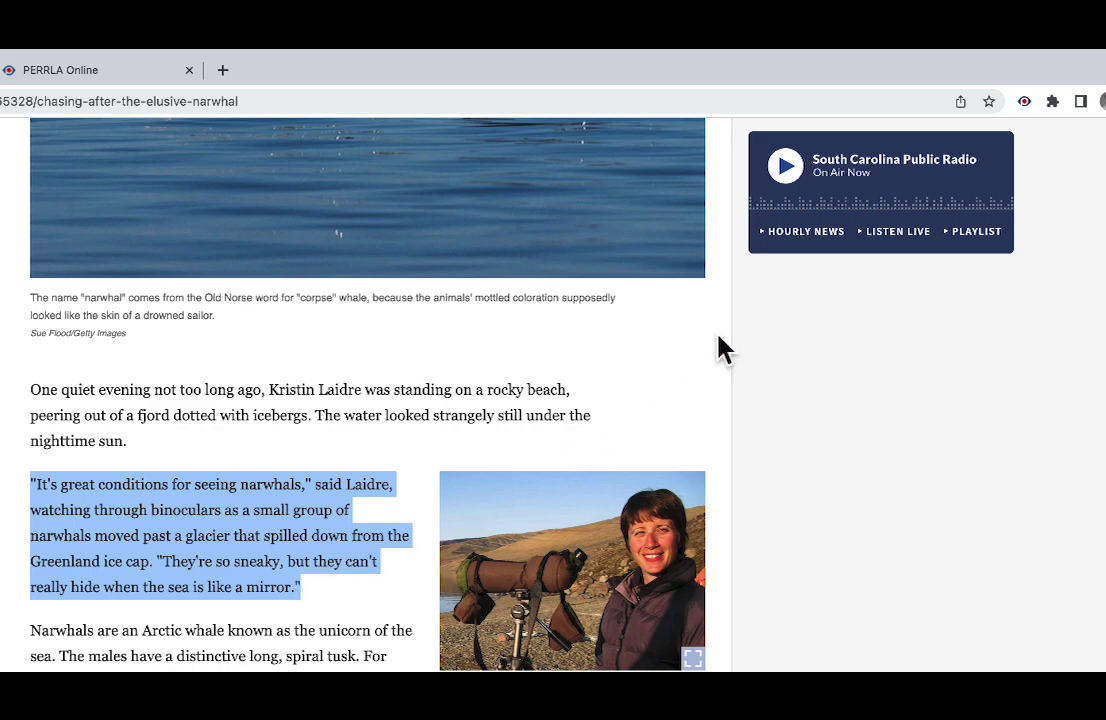
{"action": "left_click", "coordinate": [1025, 102]}
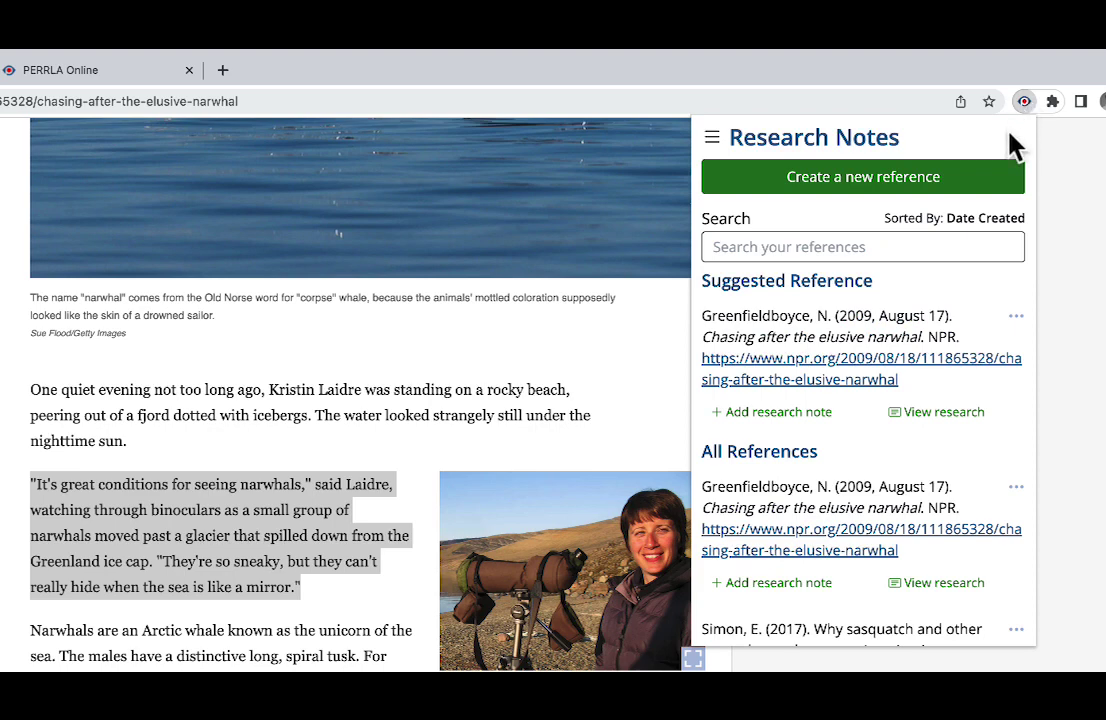
{"action": "left_click", "coordinate": [790, 412]}
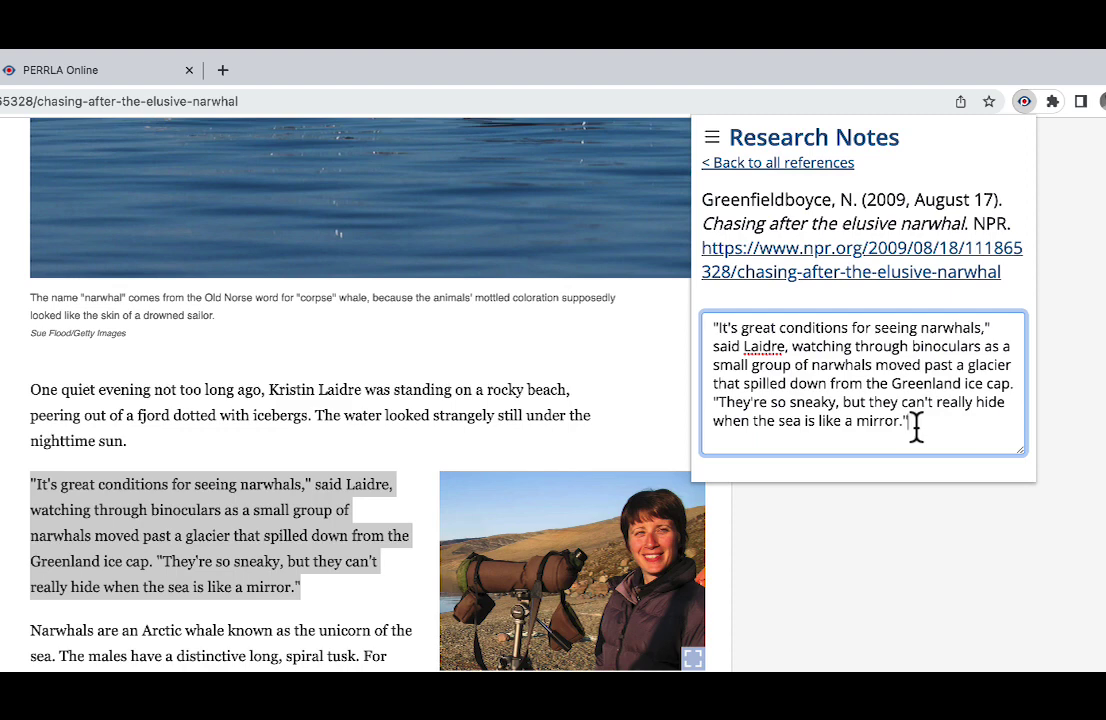
{"action": "left_click", "coordinate": [909, 508]}
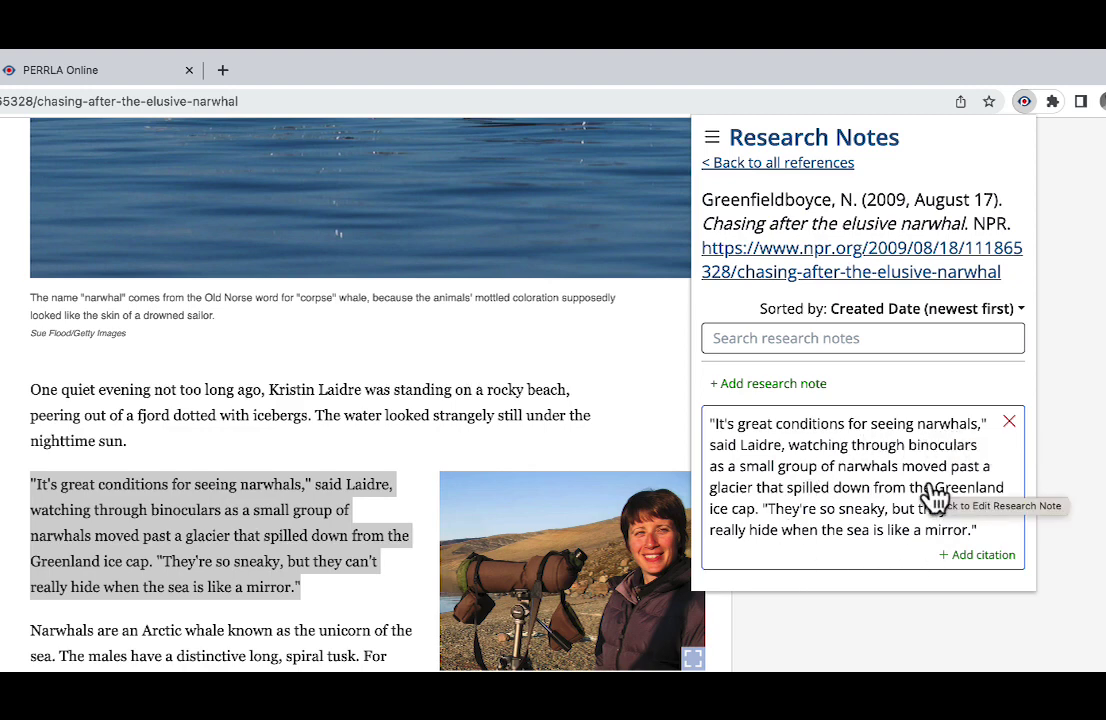
Add a "Not a direct quote" citation with contributor's name, date and location included to the research note, and close the extension
{"action": "left_click", "coordinate": [980, 556]}
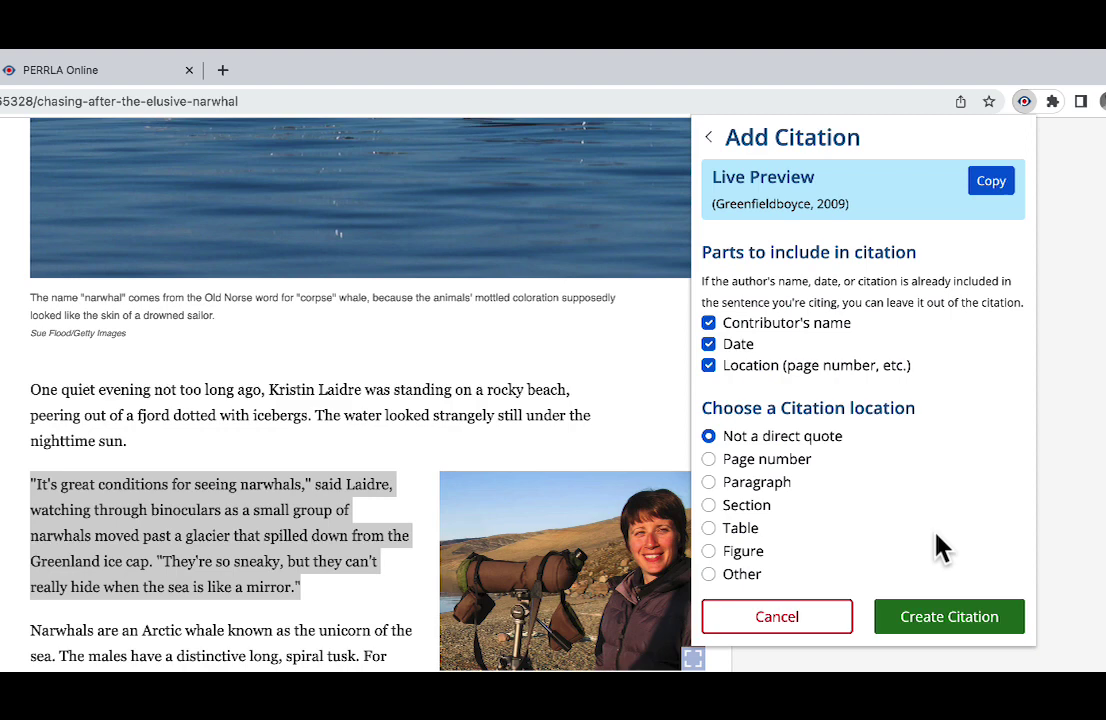
{"action": "left_click", "coordinate": [950, 618]}
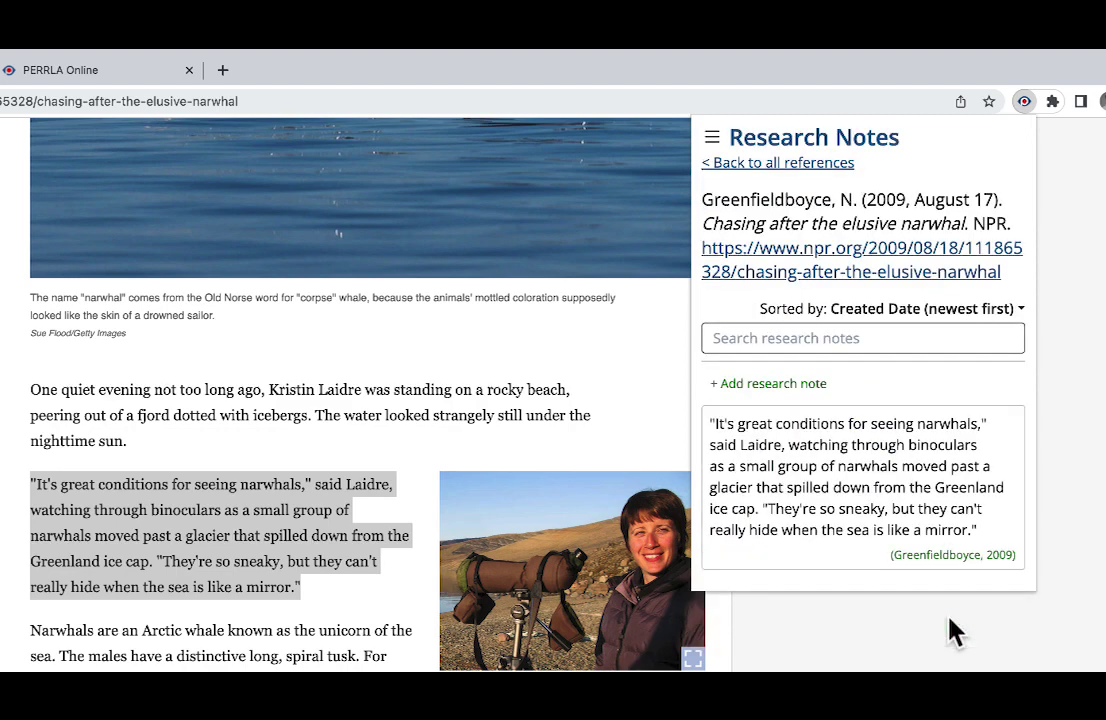
{"action": "left_click", "coordinate": [884, 667]}
Save the article sentence beginning "Thousands of narwhals spend their summers in this fjord" as a second research note, without a citation
{"action": "scroll", "coordinate": [884, 667], "scroll_direction": "down", "scroll_amount": 4}
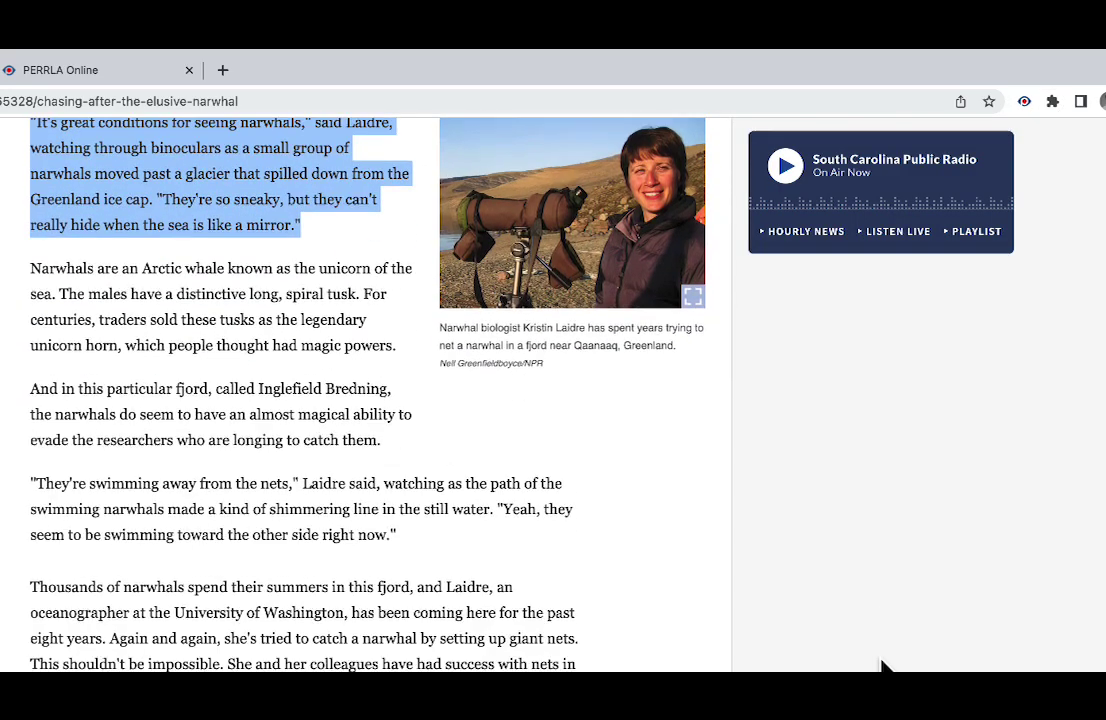
{"action": "left_click", "coordinate": [686, 612]}
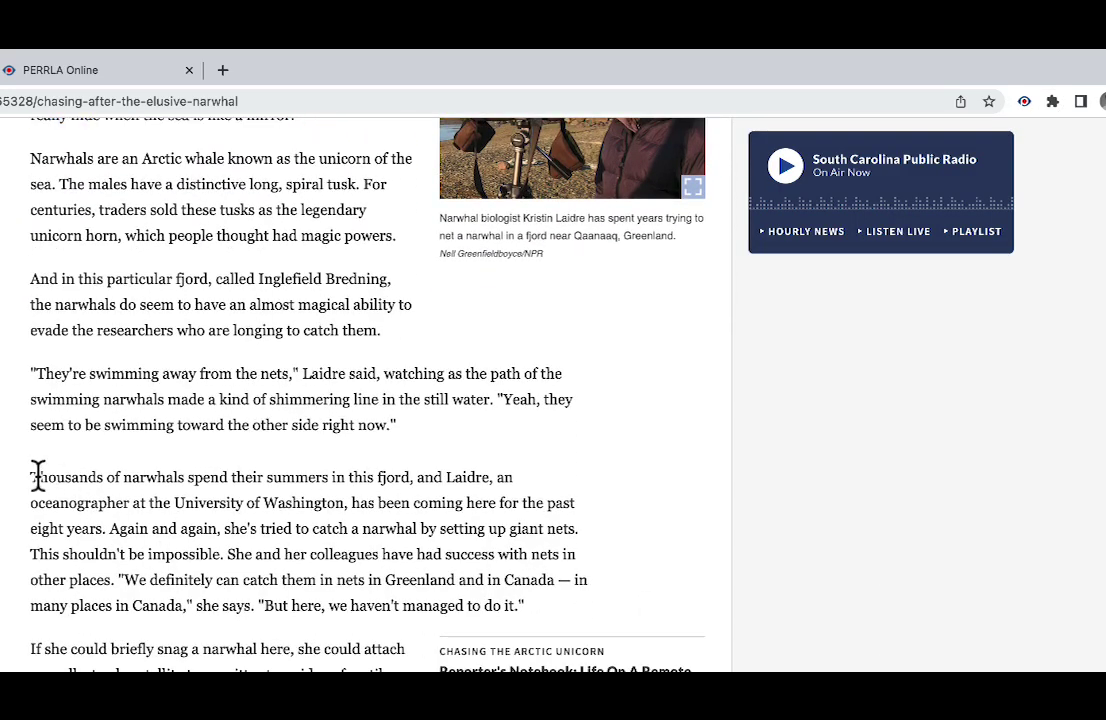
{"action": "left_click_drag", "start_coordinate": [30, 477], "coordinate": [105, 528]}
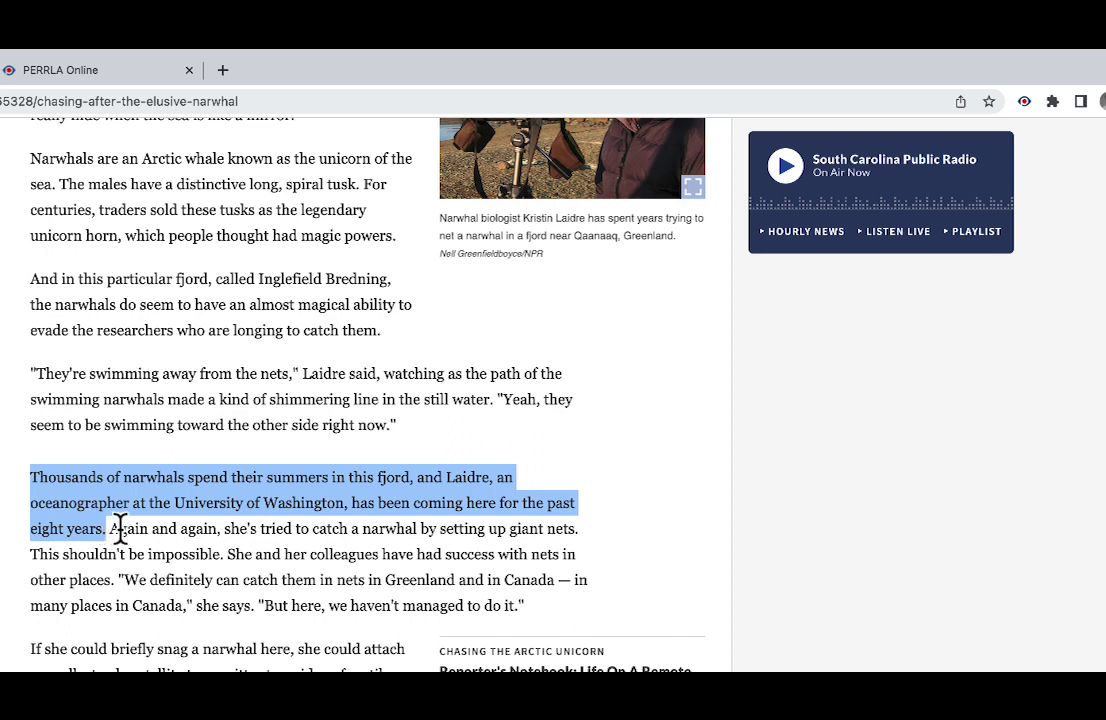
{"action": "left_click", "coordinate": [1025, 103]}
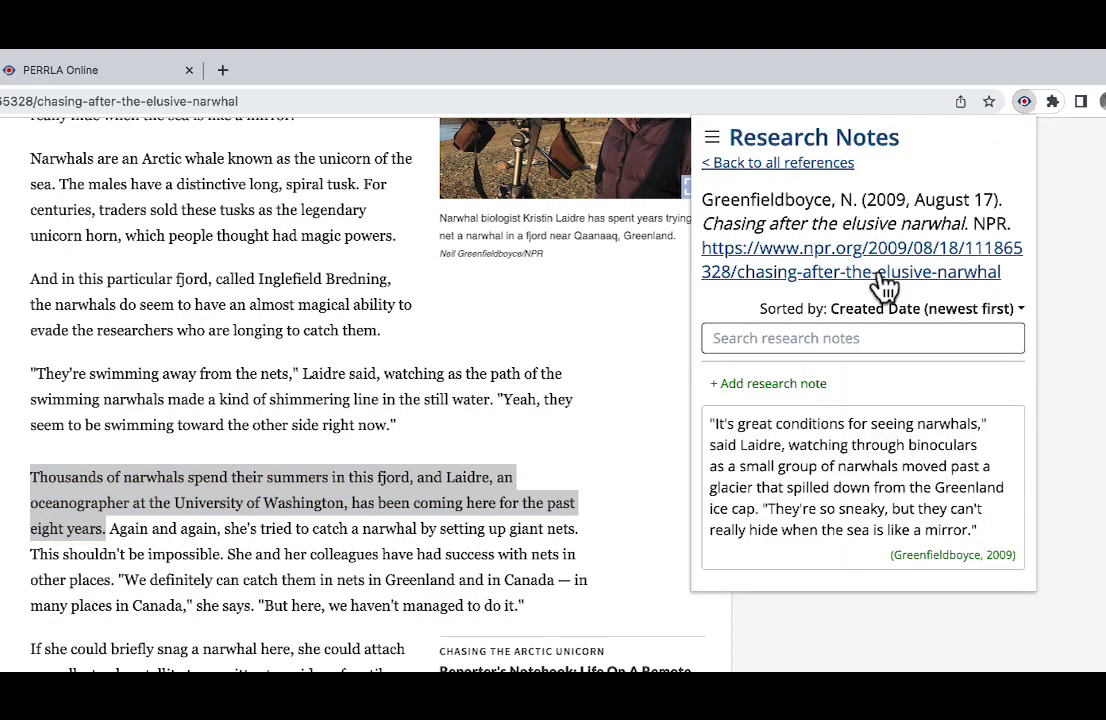
{"action": "left_click", "coordinate": [800, 406]}
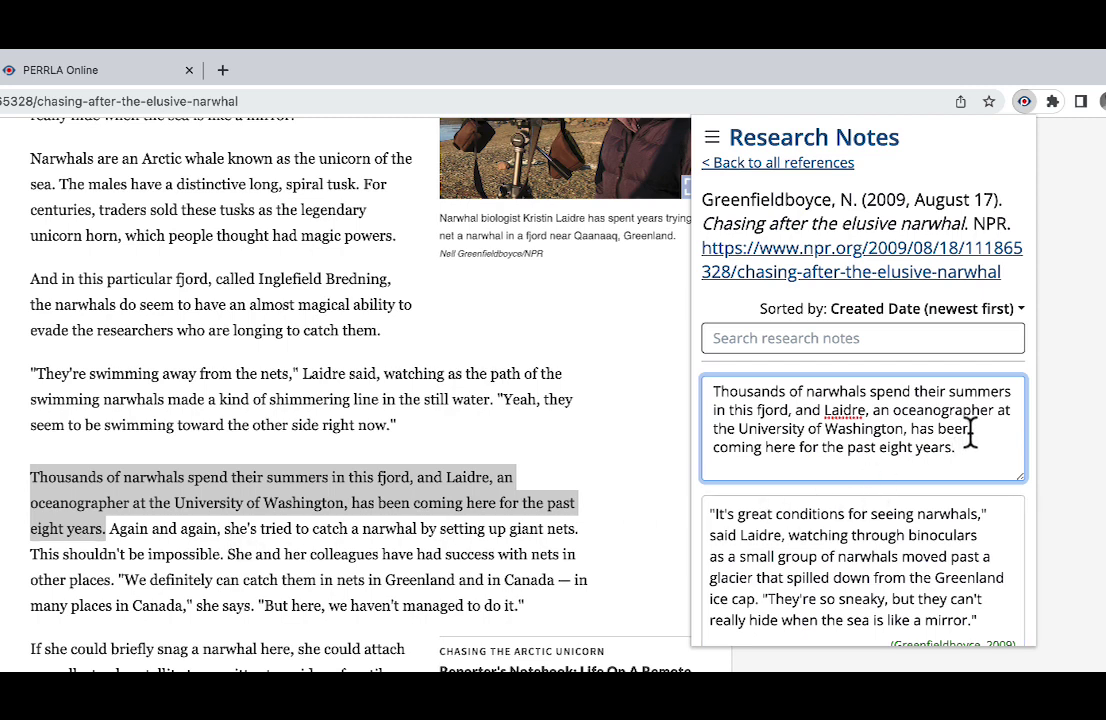
{"action": "key", "text": "Return"}
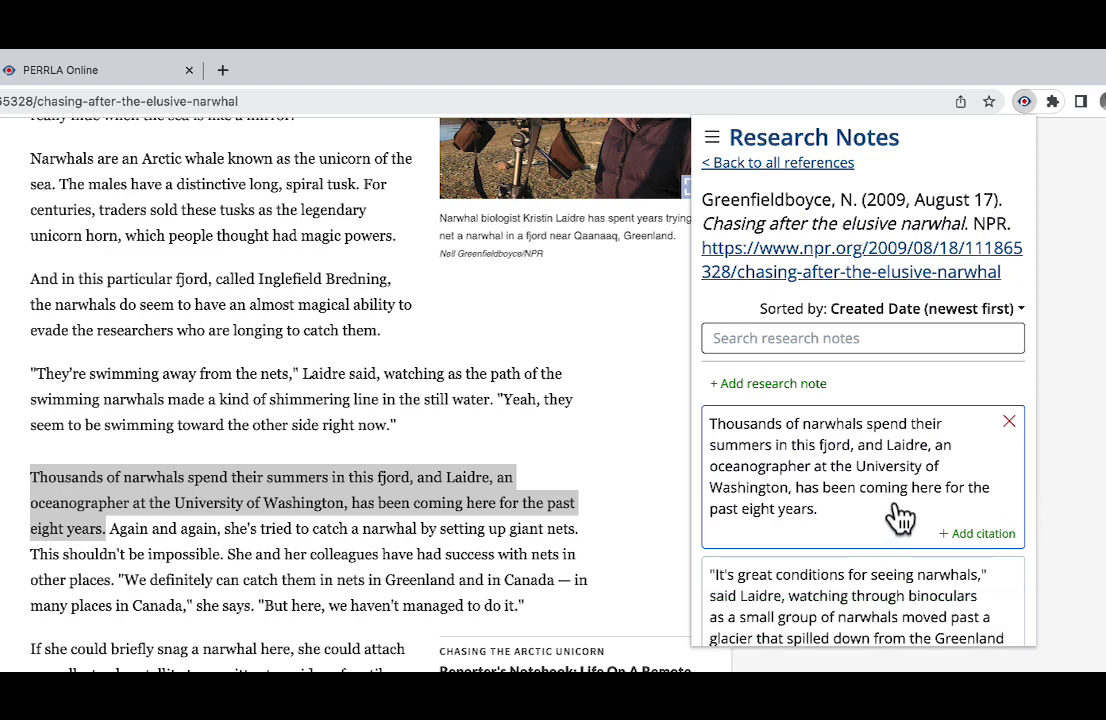
{"action": "scroll", "coordinate": [900, 517], "scroll_direction": "down", "scroll_amount": 1}
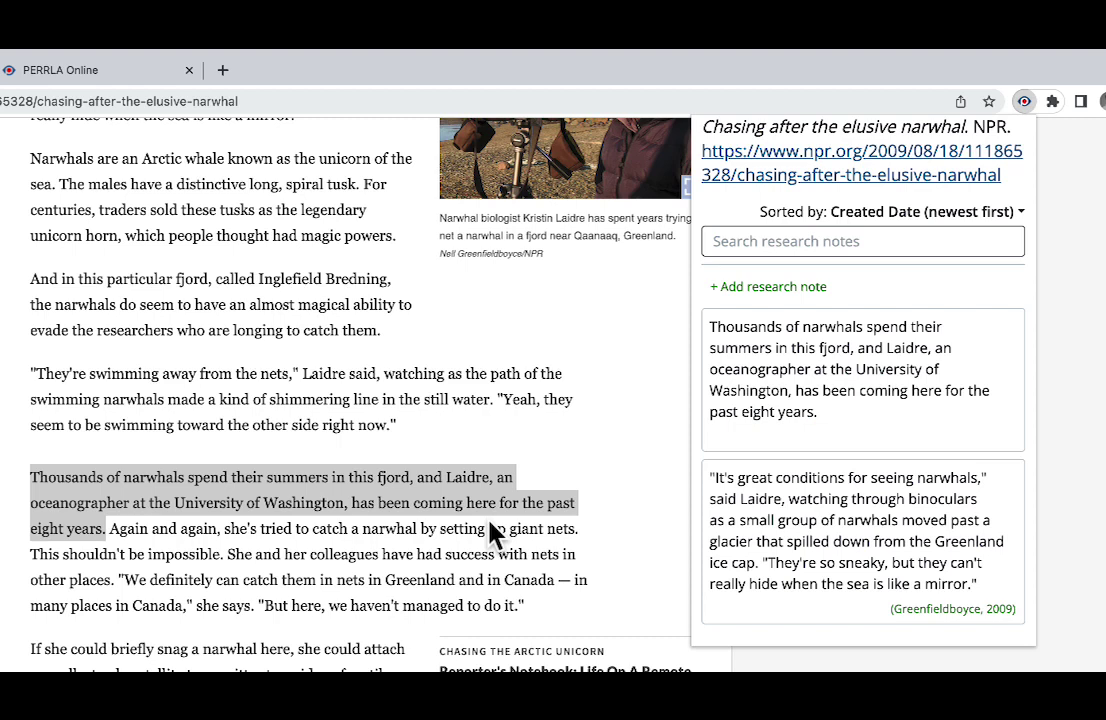
{"action": "left_click", "coordinate": [501, 447]}
{"action": "left_click", "coordinate": [501, 447]}
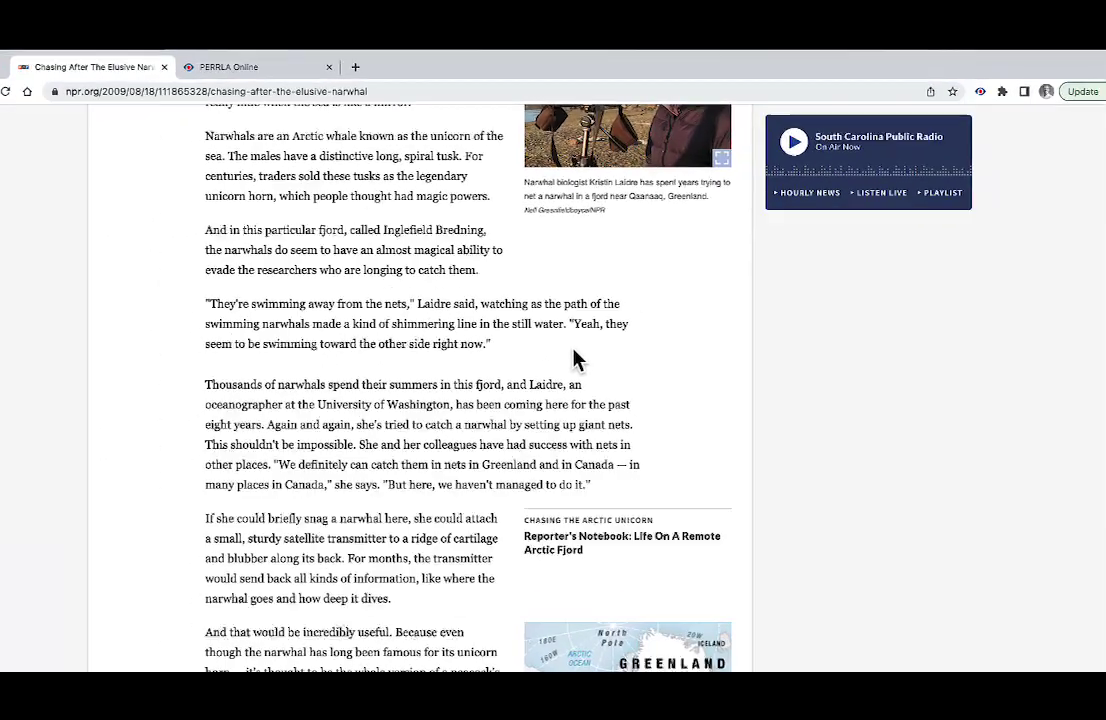
In the PERRLA Online paper's research section, add the narwhal article from the library sorted by Date Created, and show its research notes
{"action": "left_click", "coordinate": [275, 67]}
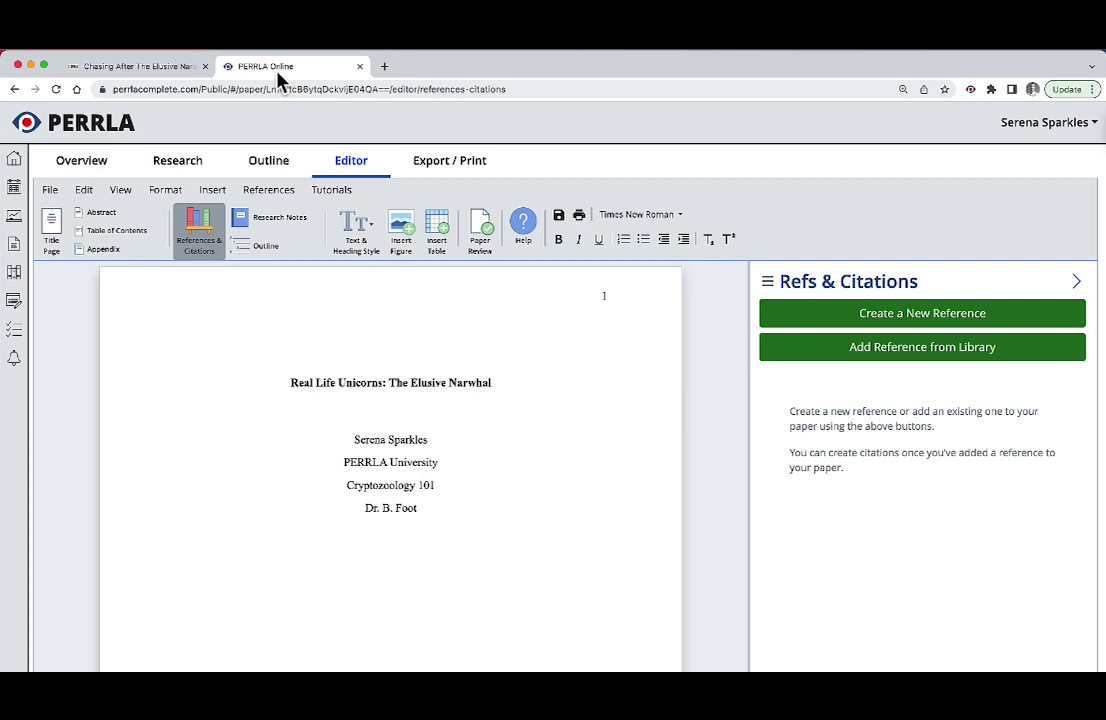
{"action": "left_click", "coordinate": [193, 172]}
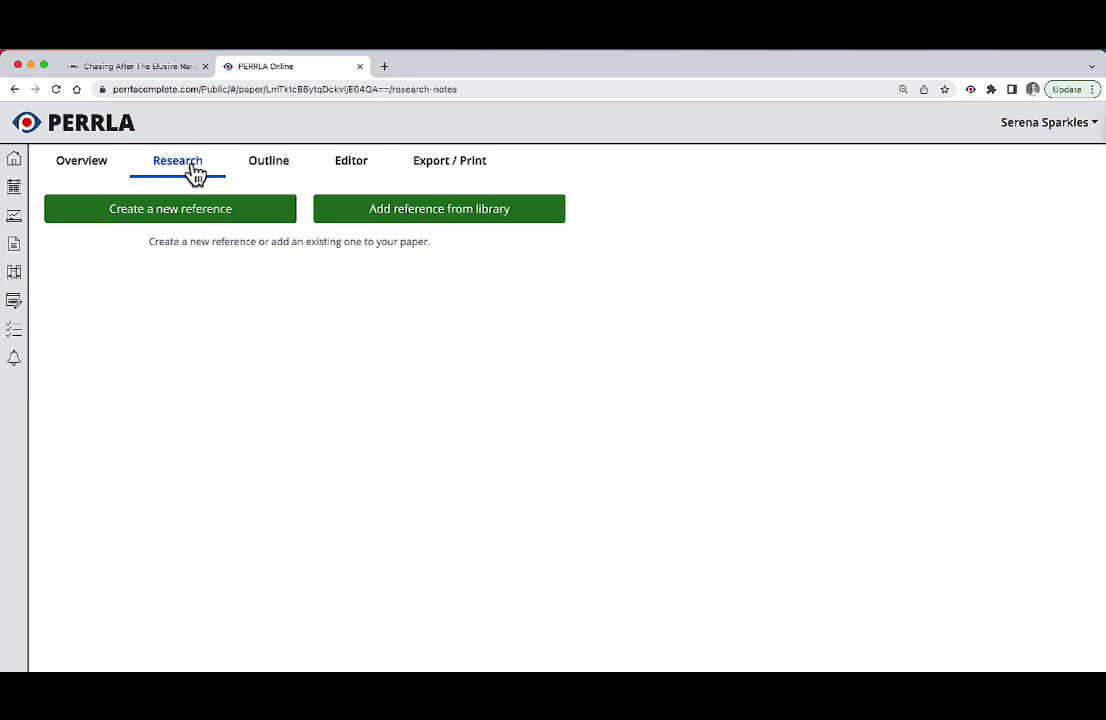
{"action": "left_click", "coordinate": [350, 219]}
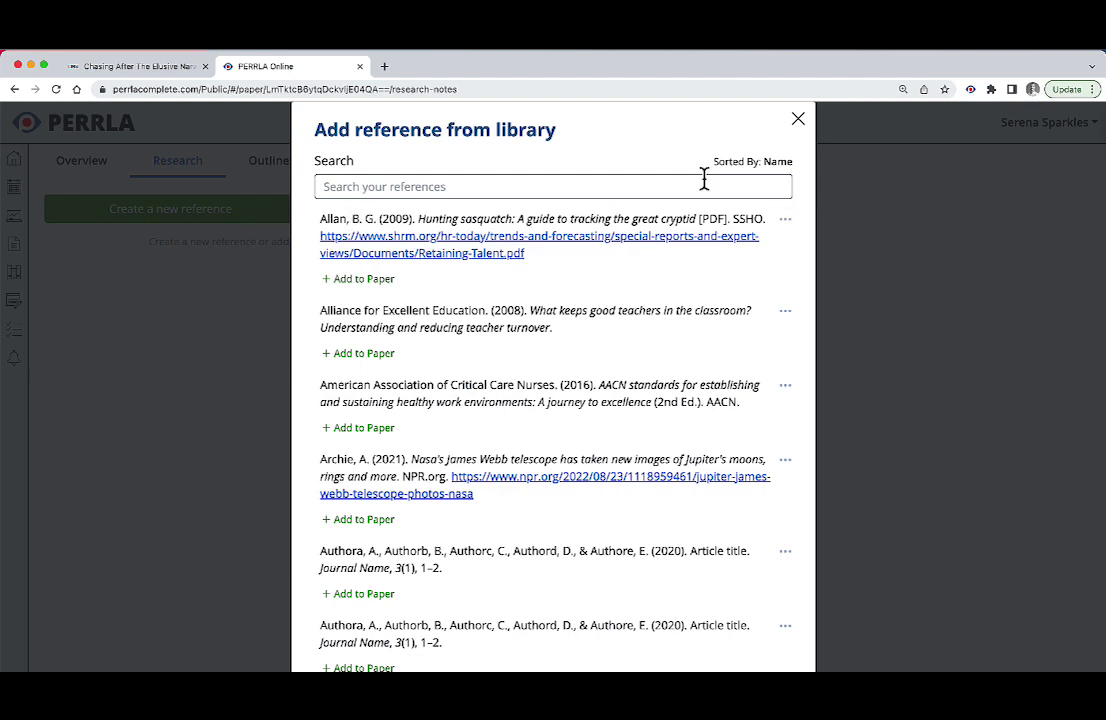
{"action": "left_click", "coordinate": [768, 165]}
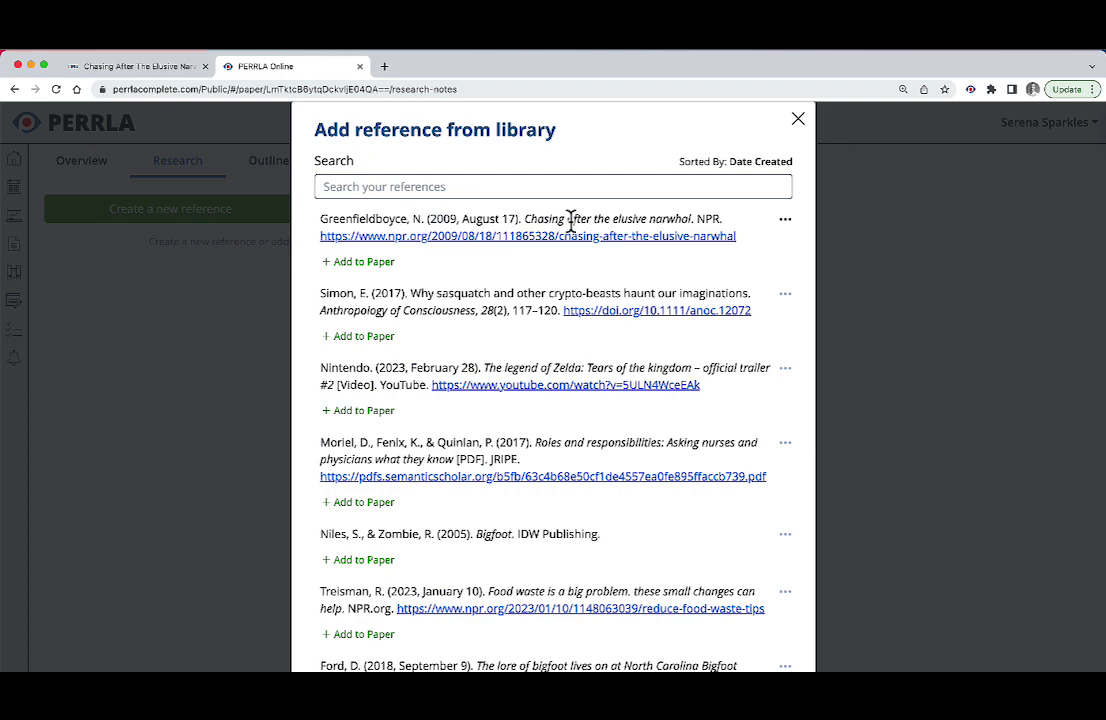
{"action": "left_click", "coordinate": [366, 265]}
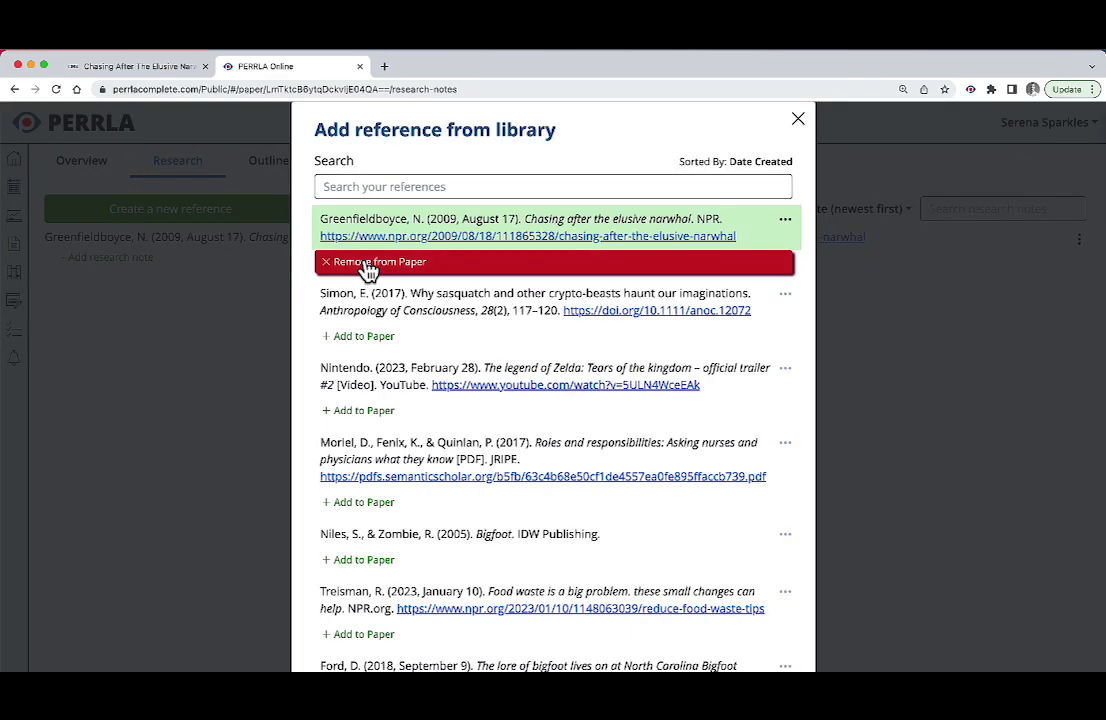
{"action": "left_click", "coordinate": [797, 121]}
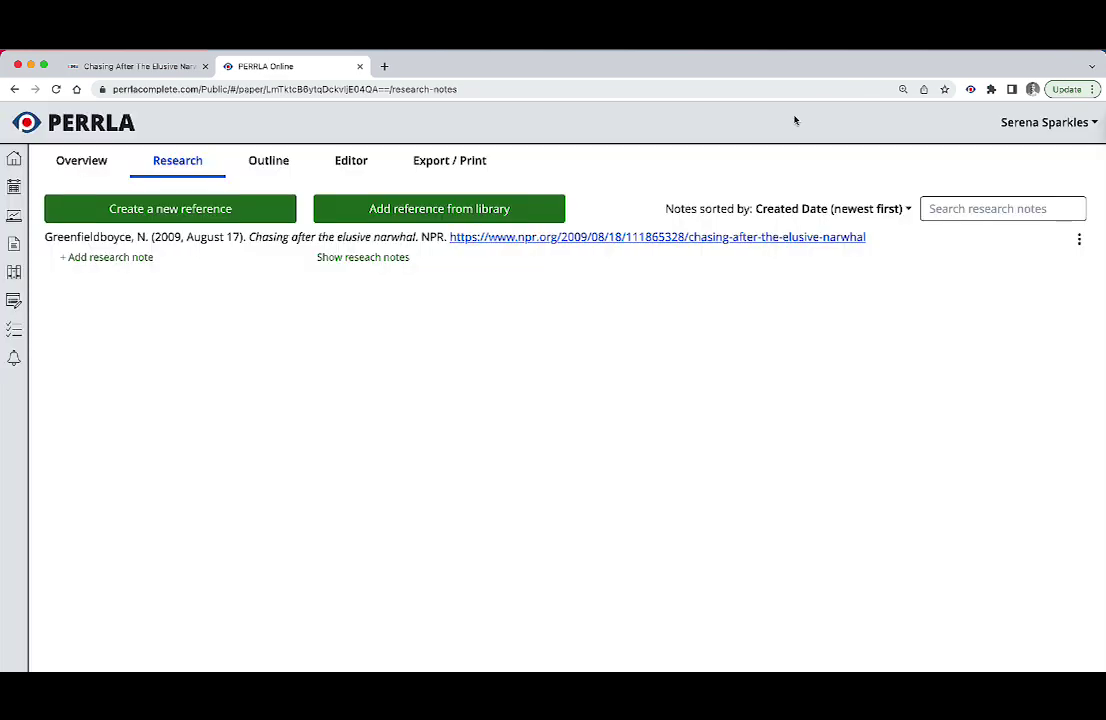
{"action": "left_click", "coordinate": [366, 260]}
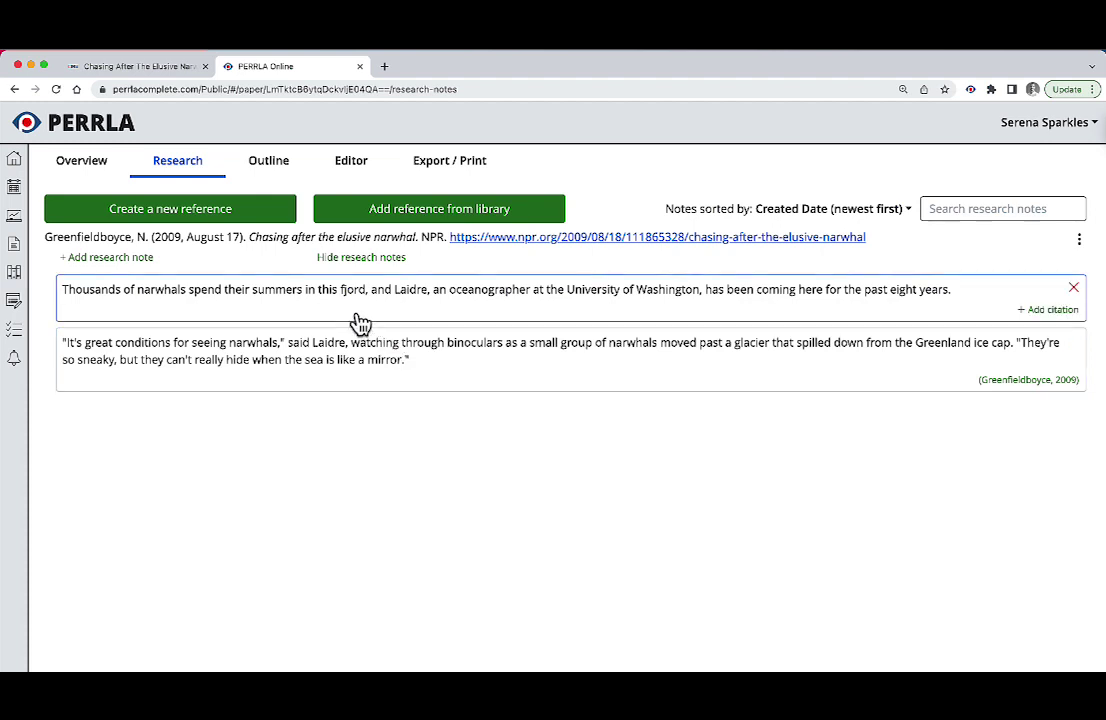
Open the paper in the editor at its first body page and show the narwhal article's research notes beside it
{"action": "left_click", "coordinate": [343, 171]}
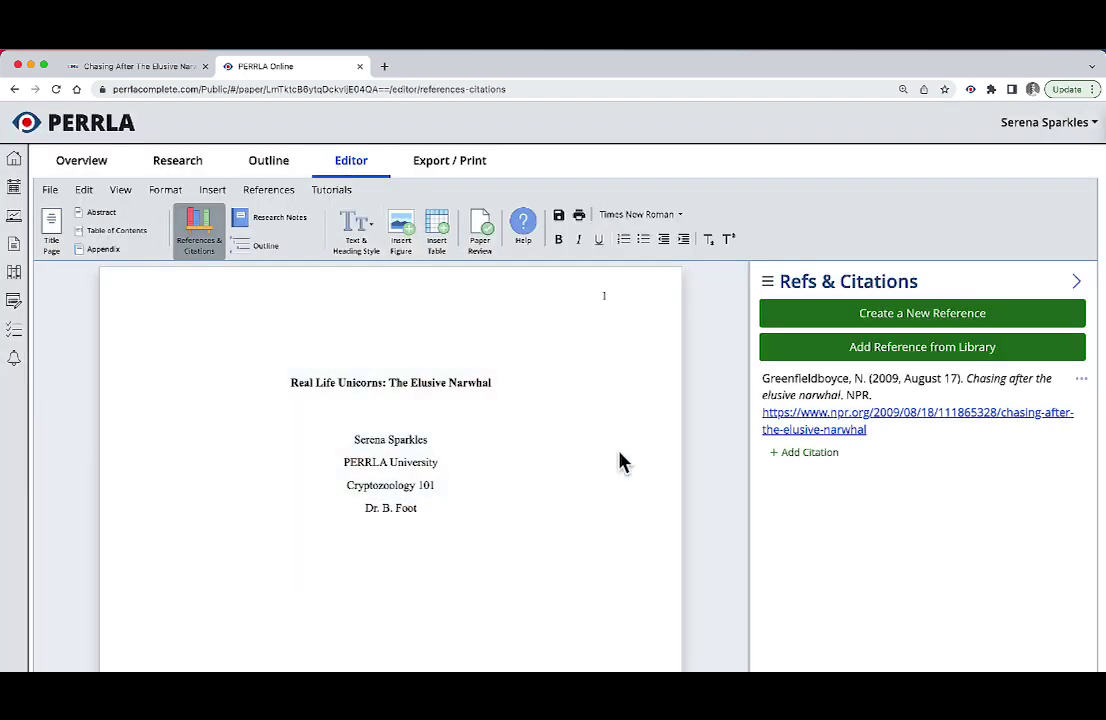
{"action": "scroll", "coordinate": [620, 460], "scroll_direction": "down", "scroll_amount": 5}
{"action": "scroll", "coordinate": [620, 460], "scroll_direction": "down", "scroll_amount": 1}
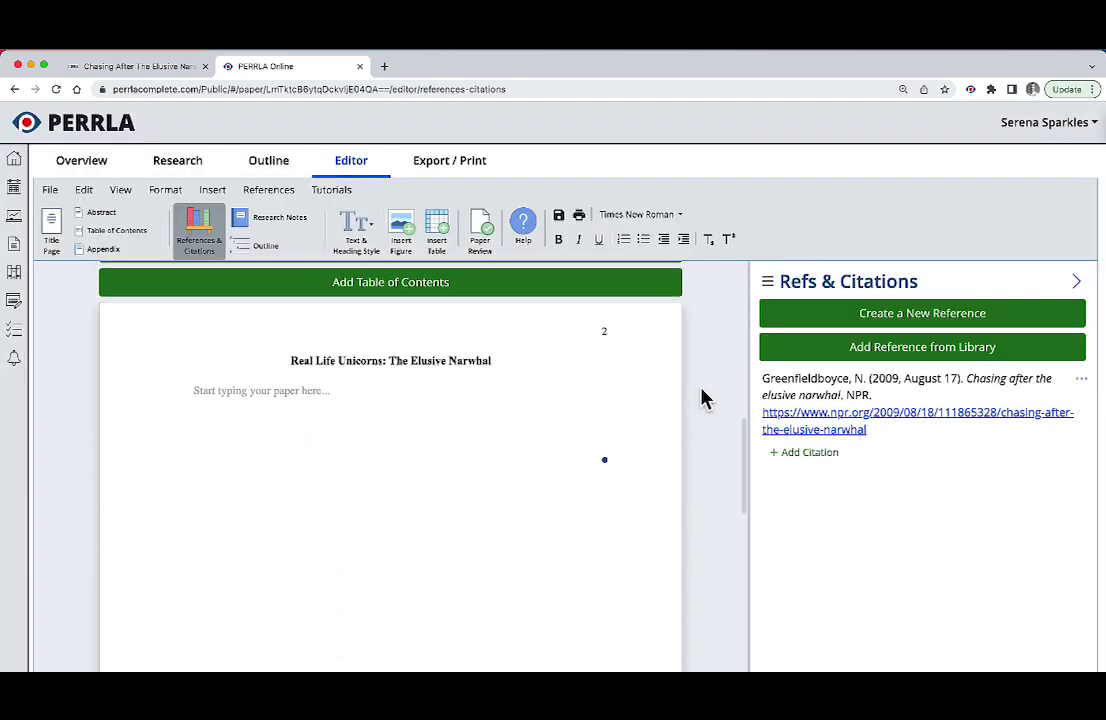
{"action": "left_click", "coordinate": [771, 284]}
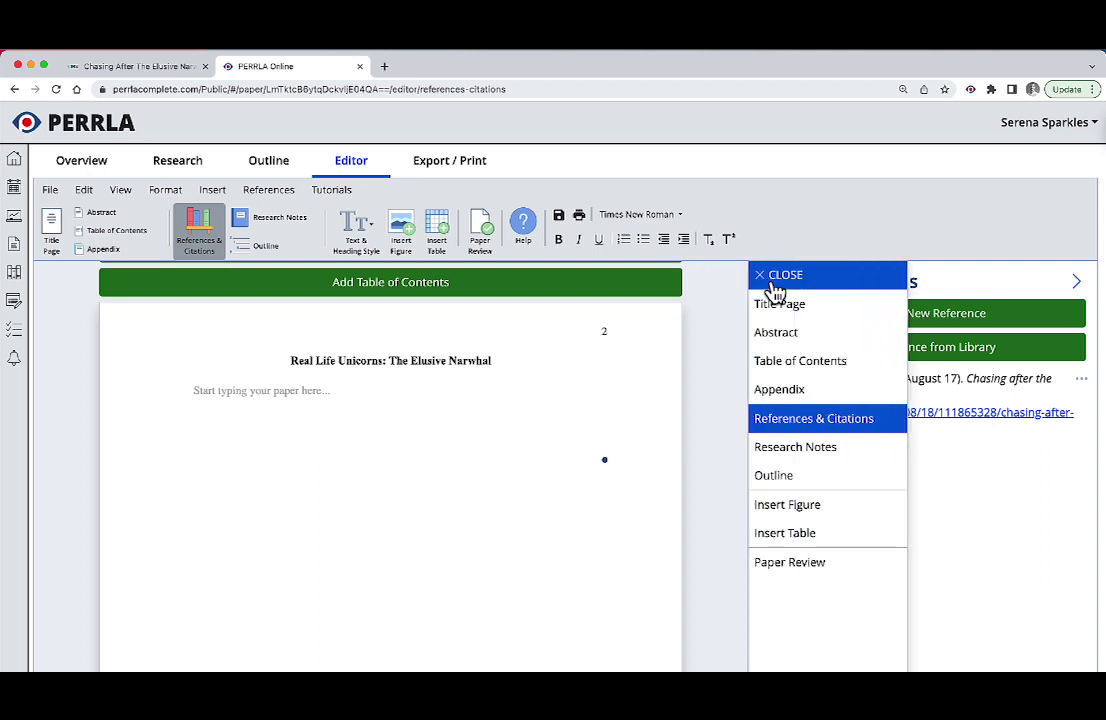
{"action": "left_click", "coordinate": [807, 446]}
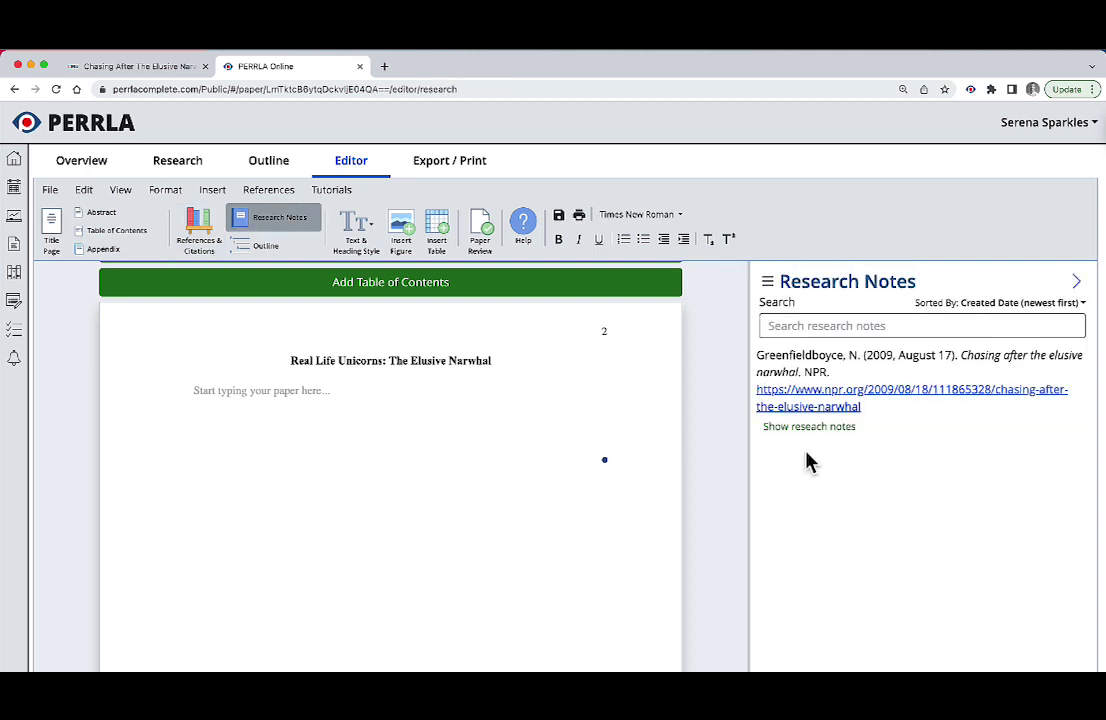
{"action": "left_click", "coordinate": [807, 427]}
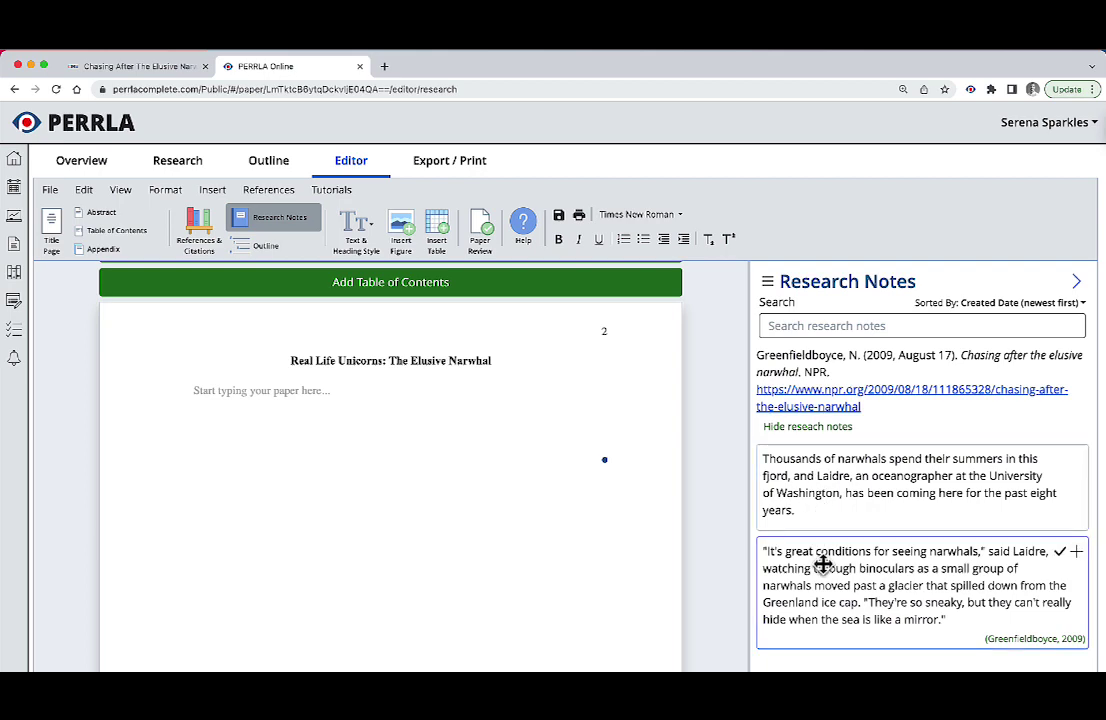
Insert the "It's great conditions for seeing narwhals" note as the first body paragraph and move its final period from inside the quotation to after the citation
{"action": "left_click_drag", "start_coordinate": [822, 565], "coordinate": [348, 390]}
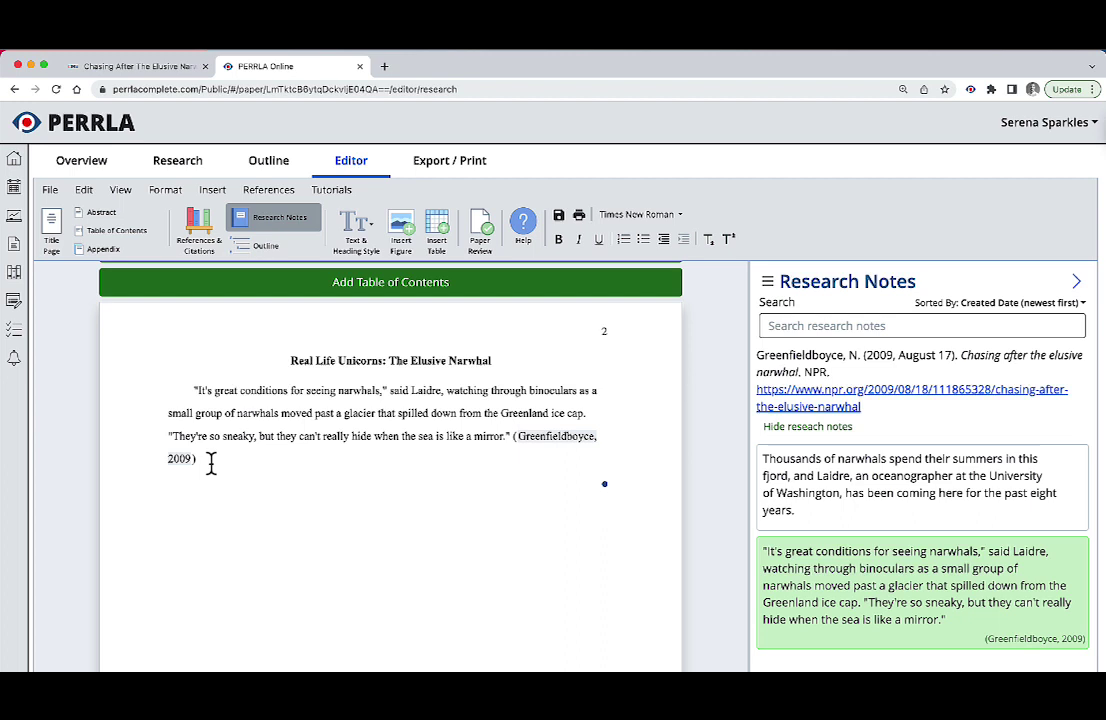
{"action": "left_click", "coordinate": [507, 437]}
{"action": "key", "text": "BackSpace"}
Start a new paragraph below the quotation and insert the research note beginning "Thousands of narwhals spend their summers in this fjord"
{"action": "key", "text": "Return"}
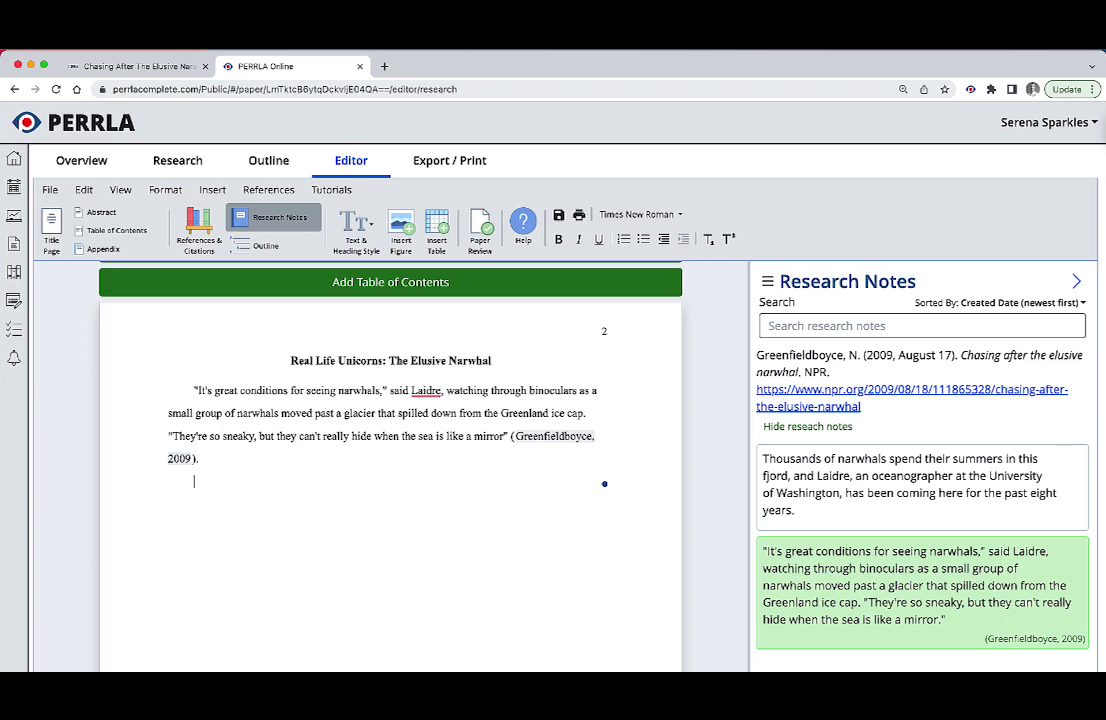
{"action": "mouse_move", "coordinate": [819, 481]}
{"action": "left_click_drag", "start_coordinate": [819, 481], "coordinate": [365, 486]}
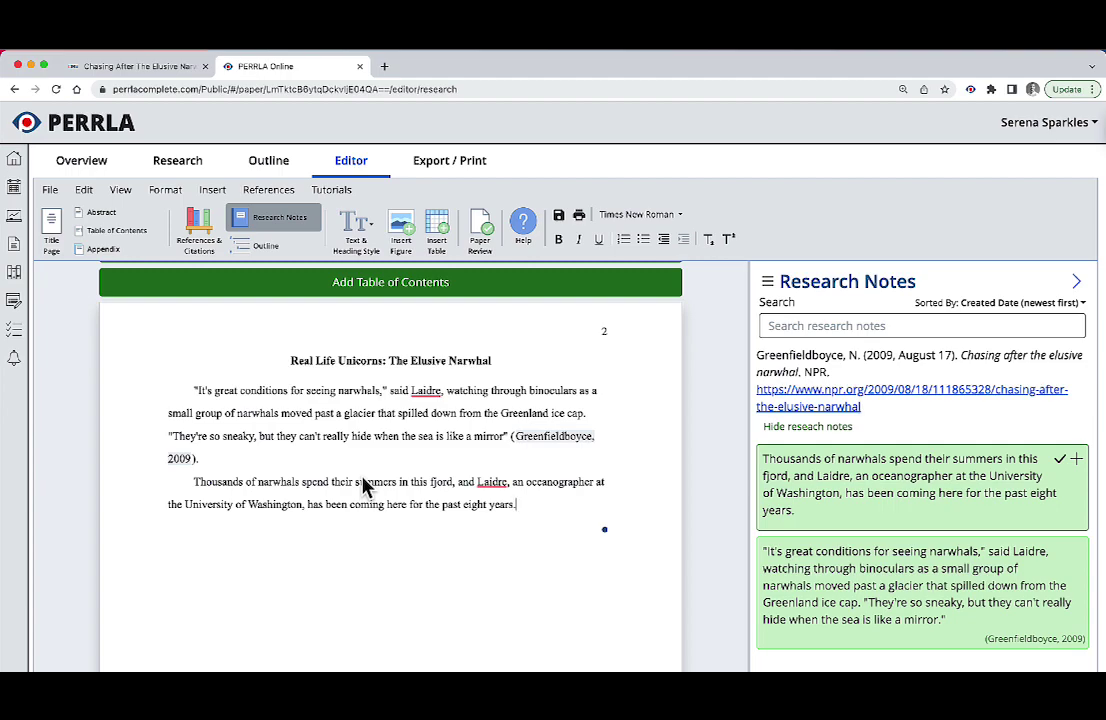
Switch to the NPR narwhal article and look through it from the title to the opening paragraphs
{"action": "left_click", "coordinate": [148, 67]}
{"action": "scroll", "coordinate": [256, 288], "scroll_direction": "up", "scroll_amount": 10}
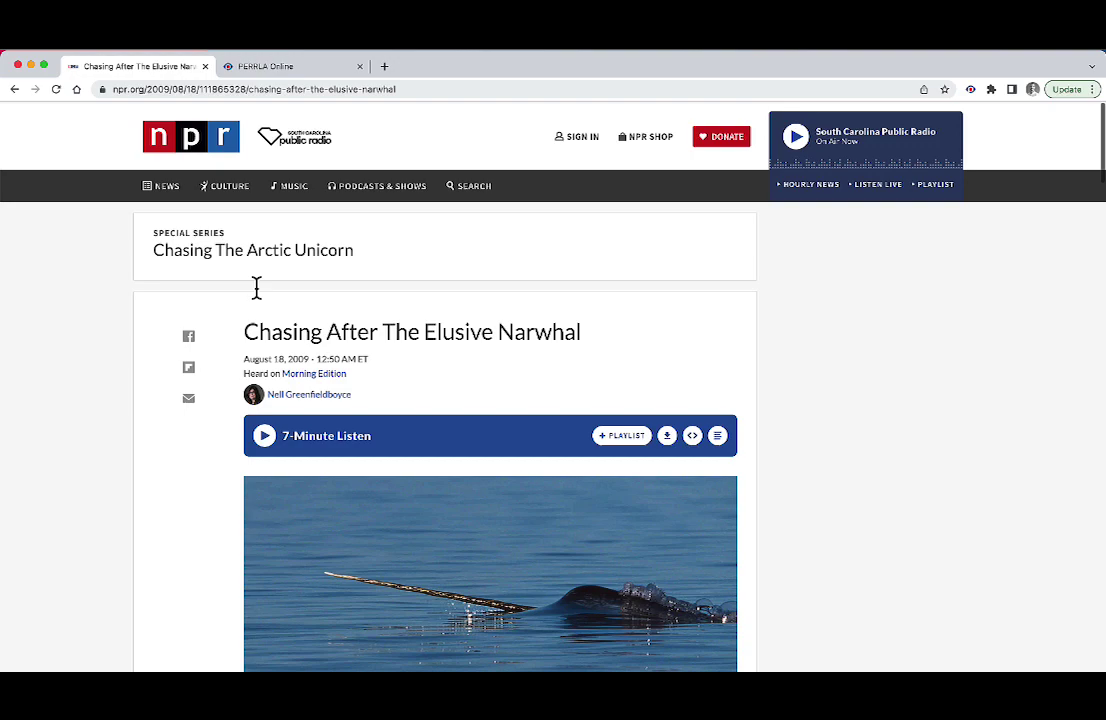
{"action": "scroll", "coordinate": [256, 291], "scroll_direction": "down", "scroll_amount": 7}
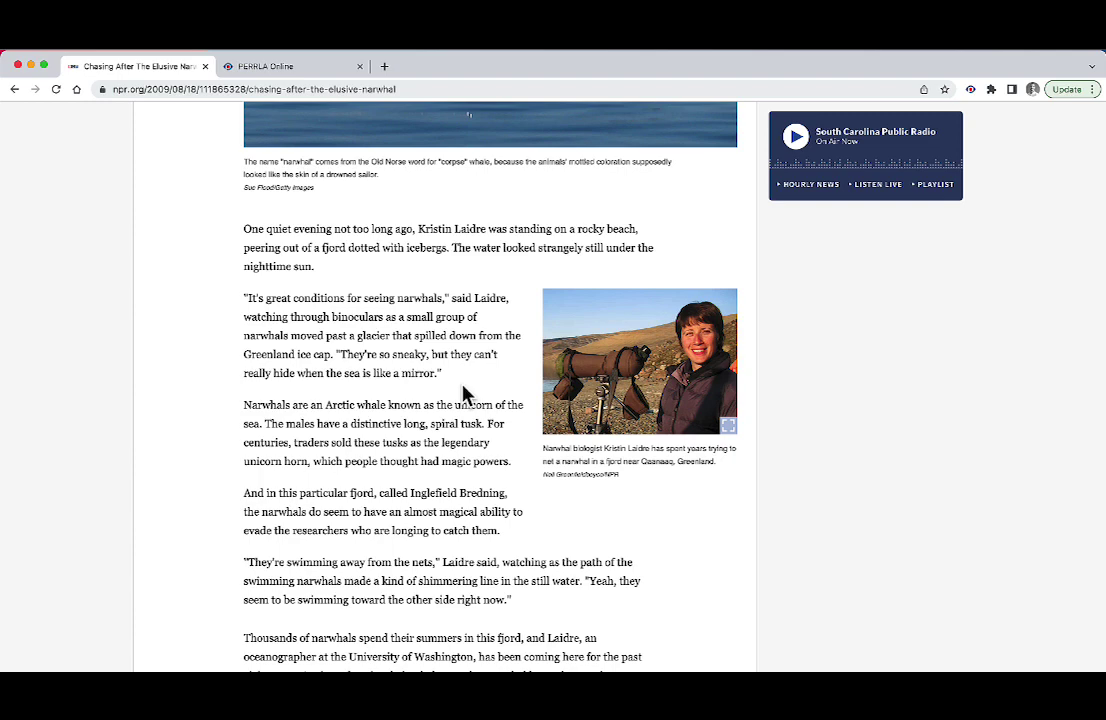
Return to the paper in PERRLA Online and open the PERRLA Help Center
{"action": "left_click", "coordinate": [260, 70]}
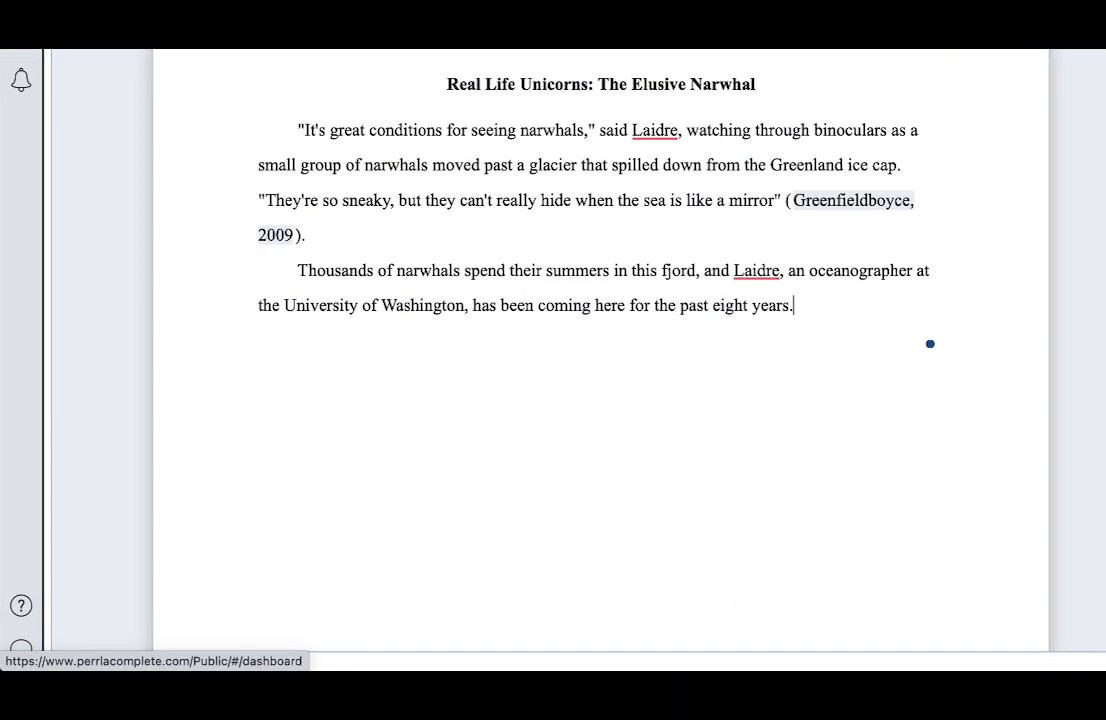
{"action": "mouse_move", "coordinate": [17, 625]}
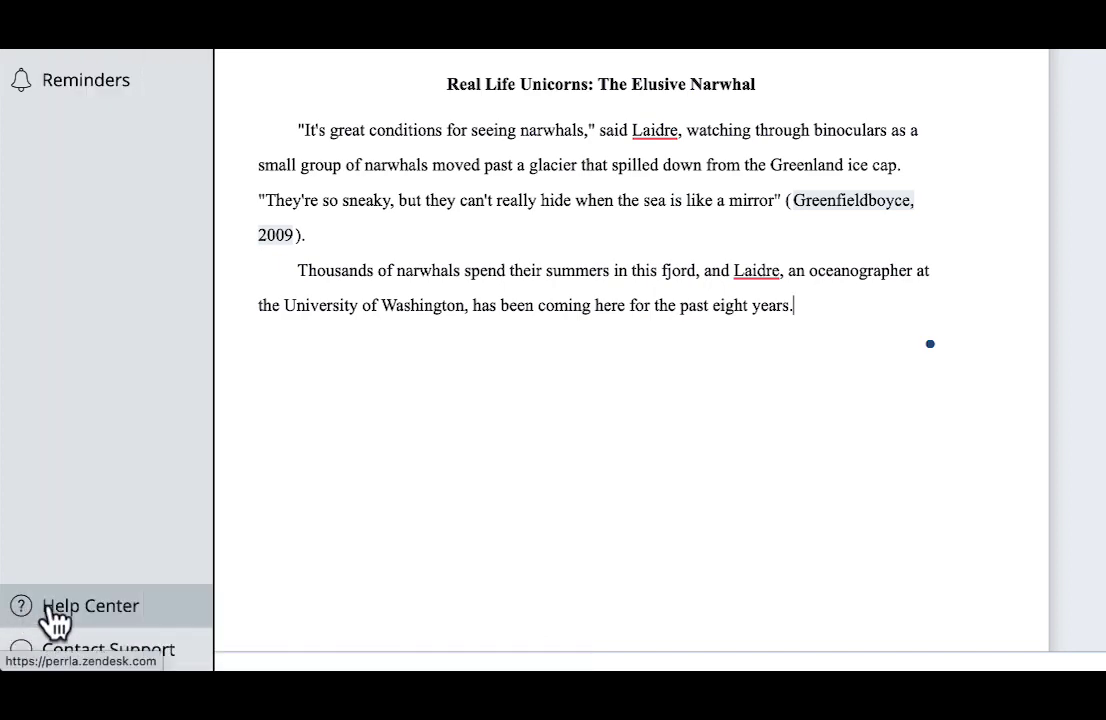
{"action": "left_click", "coordinate": [157, 620]}
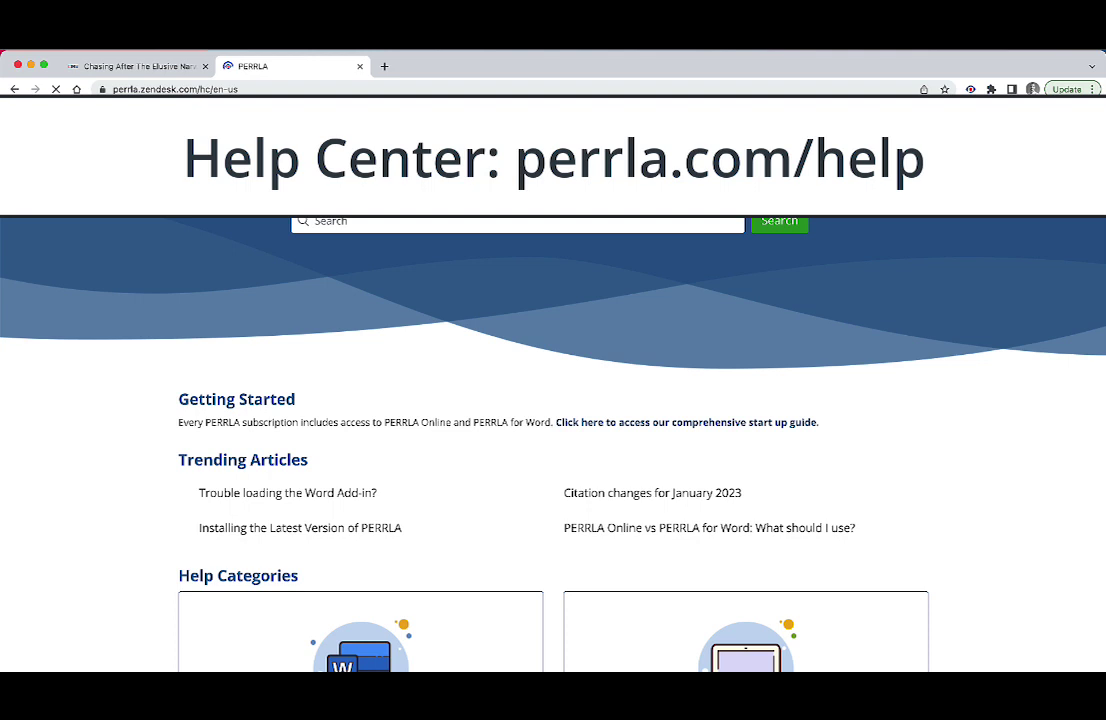